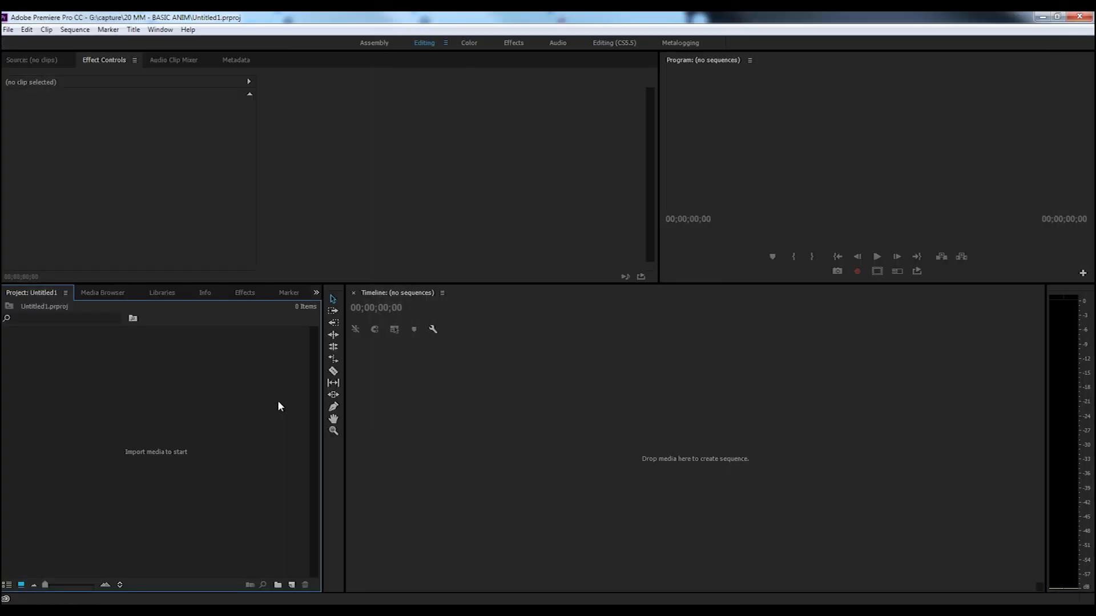
- Create a new sequence named Sequence 01 with the HDV 720p25 preset
{"action": "left_click", "coordinate": [9, 29]}
{"action": "mouse_move", "coordinate": [48, 45]}
{"action": "left_click", "coordinate": [226, 57]}
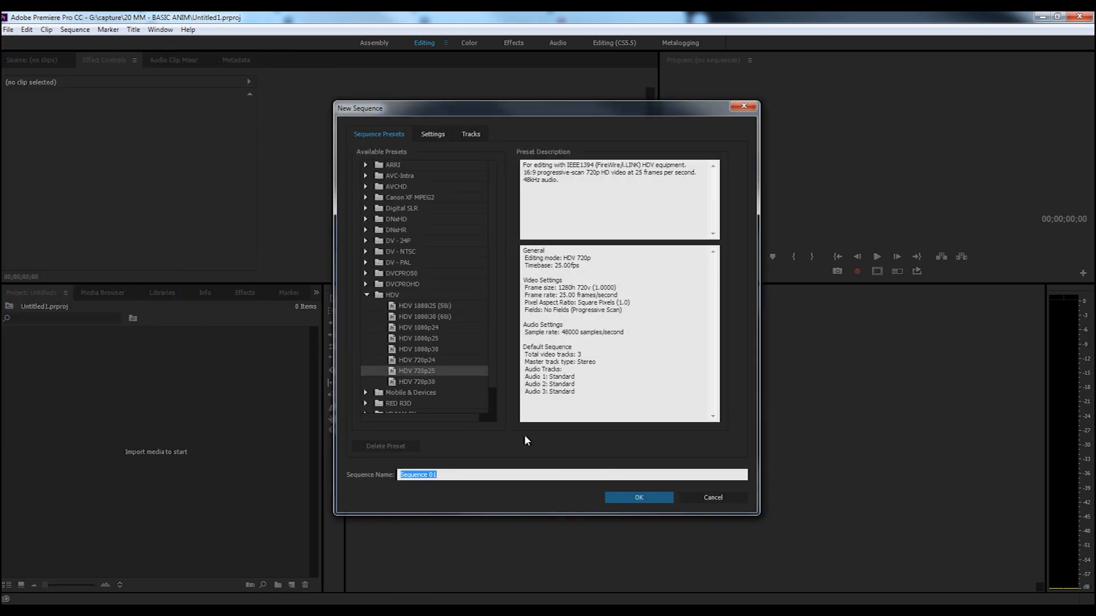
{"action": "left_click", "coordinate": [634, 499]}
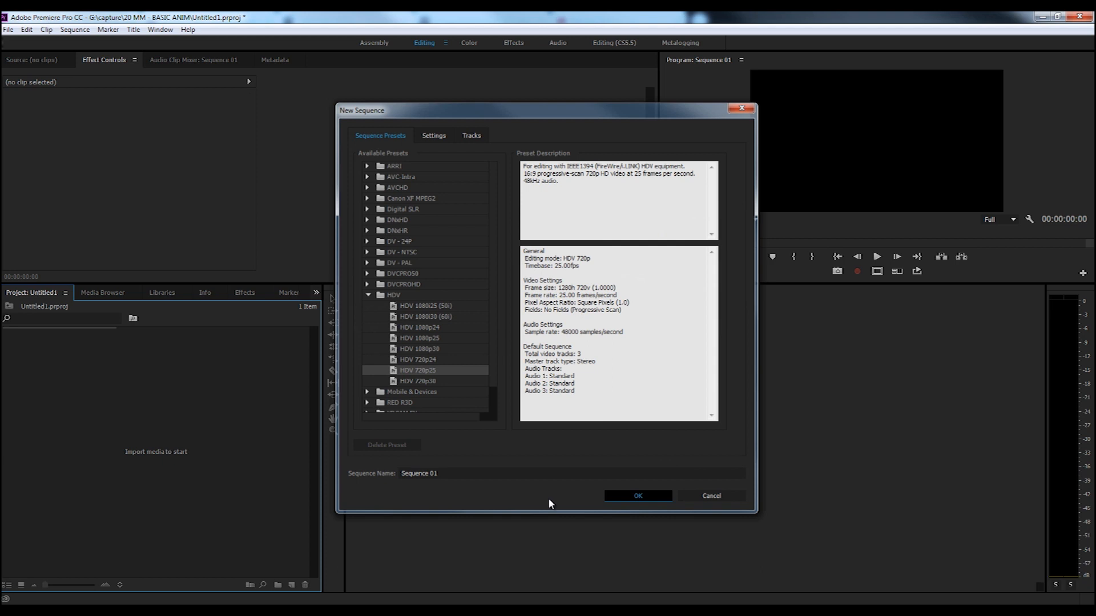
- Import the video file sampel 01.MOV from the MULTIMEDIA folder into the project
{"action": "double_click", "coordinate": [181, 395]}
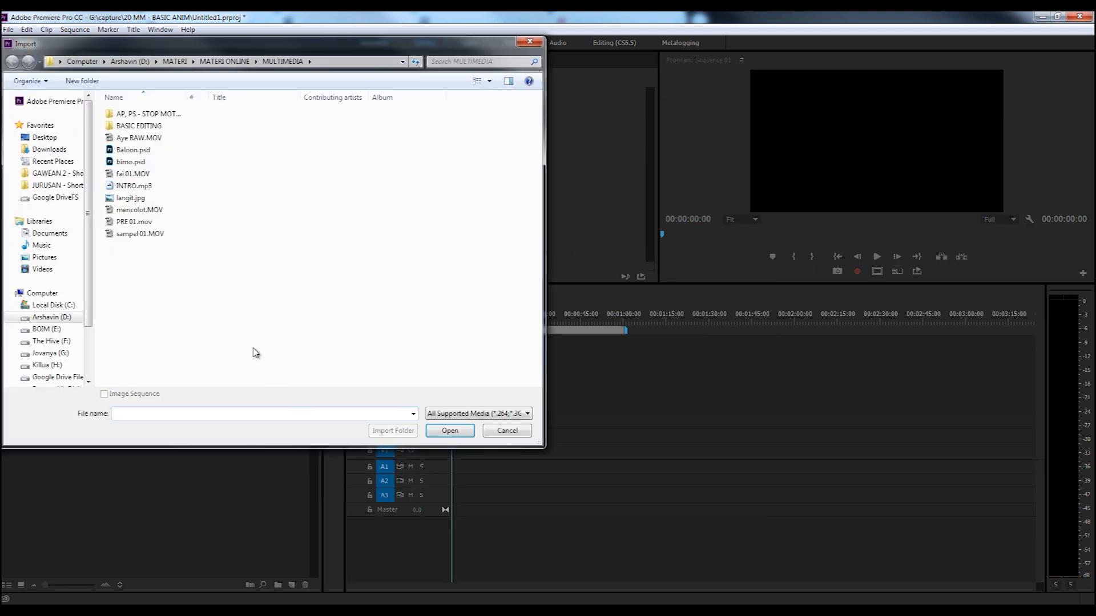
{"action": "left_click", "coordinate": [137, 240]}
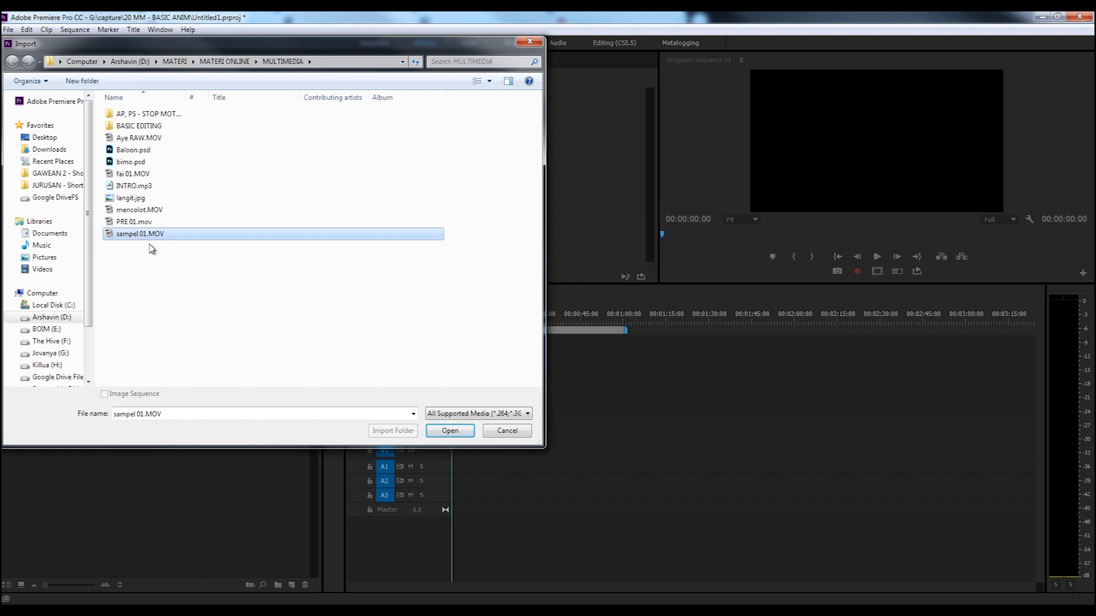
{"action": "left_click", "coordinate": [451, 432]}
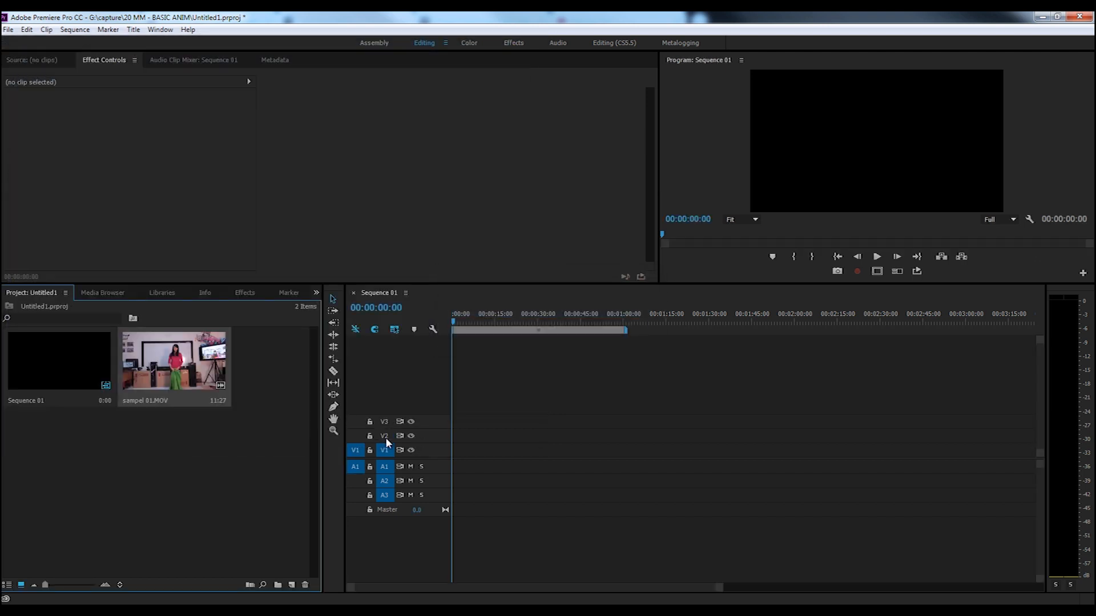
- Preview sampel 01.MOV in the enlarged source monitor, and restore the normal layout
{"action": "double_click", "coordinate": [170, 365]}
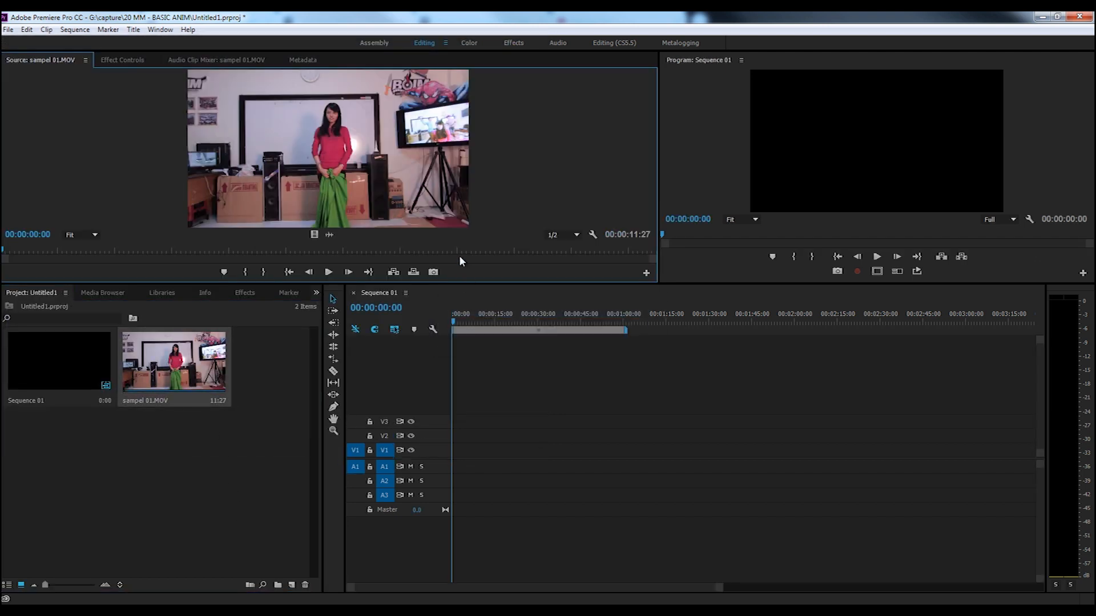
{"action": "key", "text": "grave"}
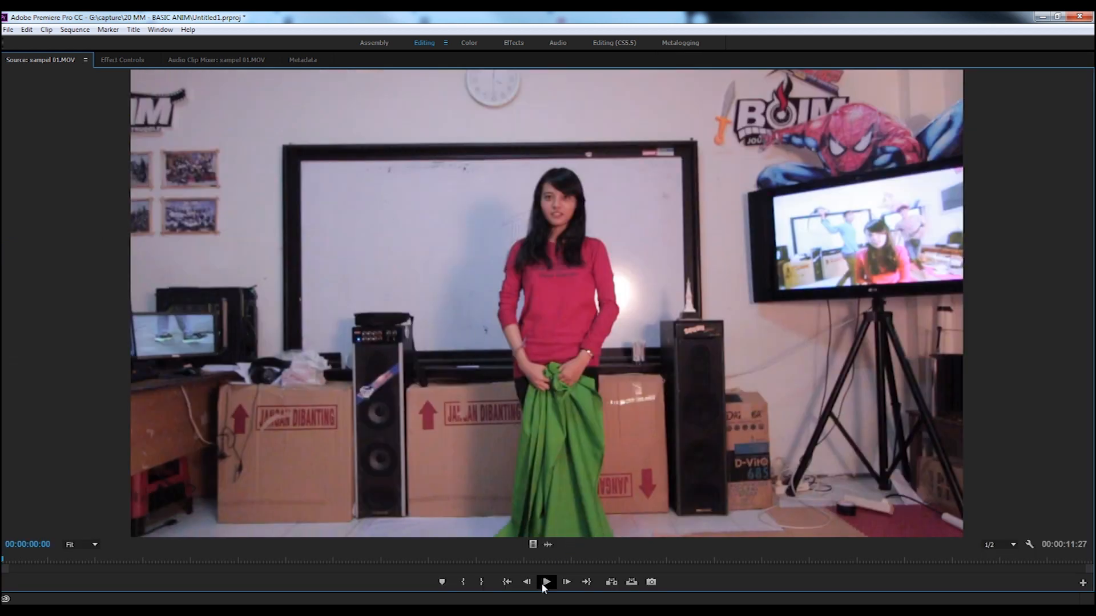
{"action": "left_click", "coordinate": [542, 584]}
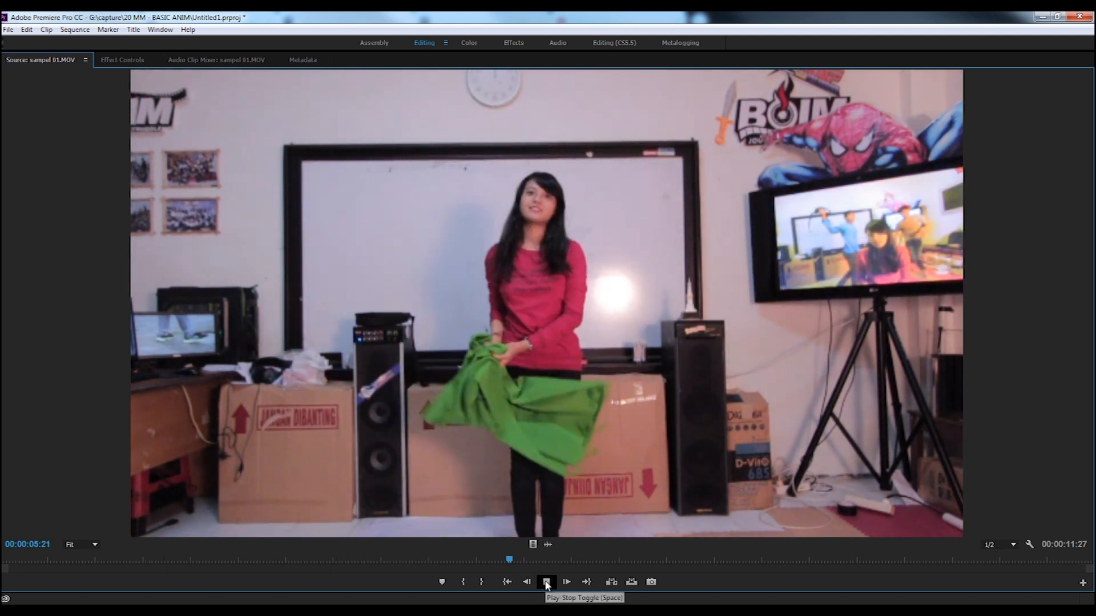
{"action": "left_click", "coordinate": [546, 582]}
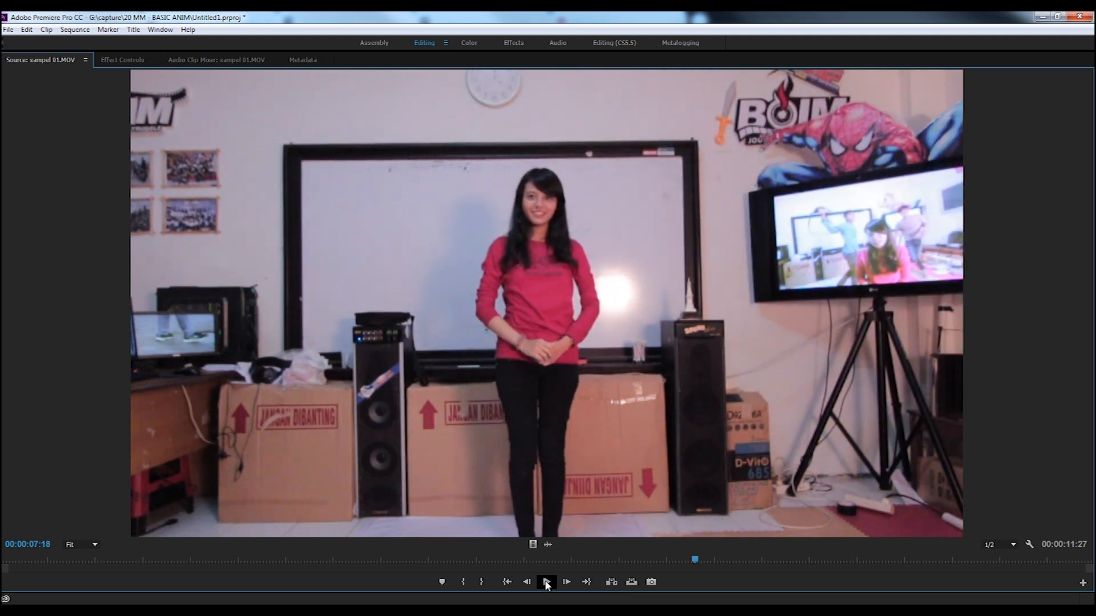
{"action": "key", "text": "grave"}
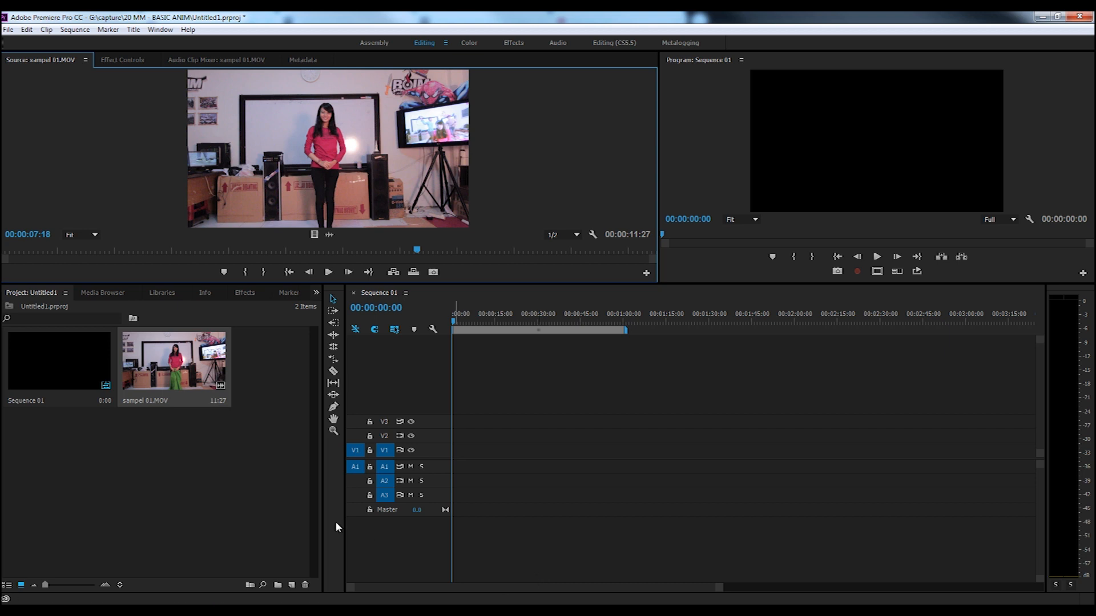
- Place sampel 01.MOV at the start of track V1, keeping the existing sequence settings, and mute audio track A1
{"action": "left_click", "coordinate": [276, 440]}
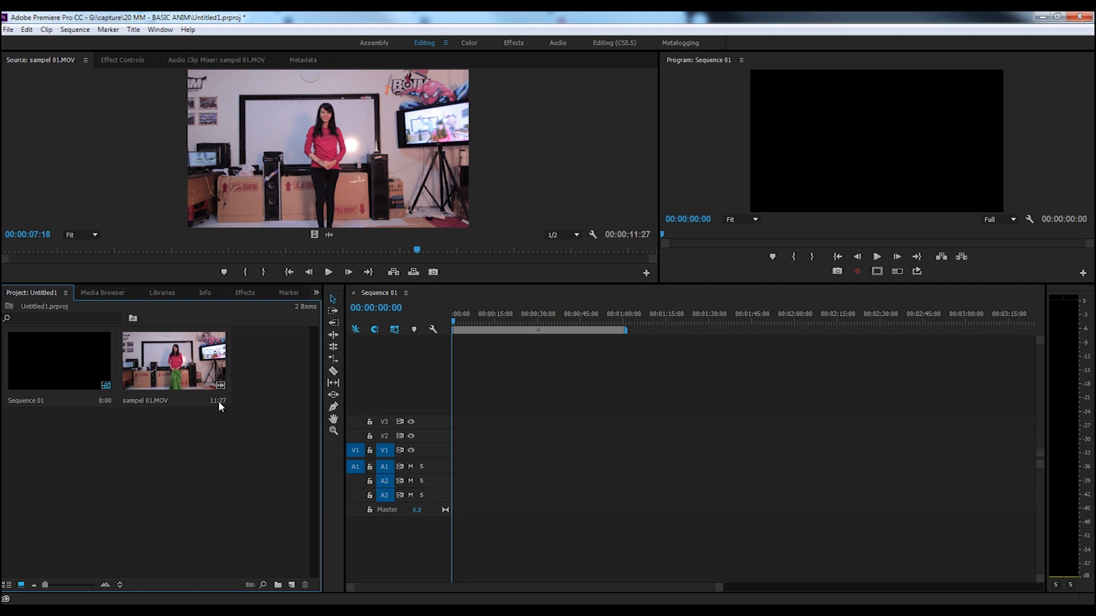
{"action": "left_click", "coordinate": [173, 371]}
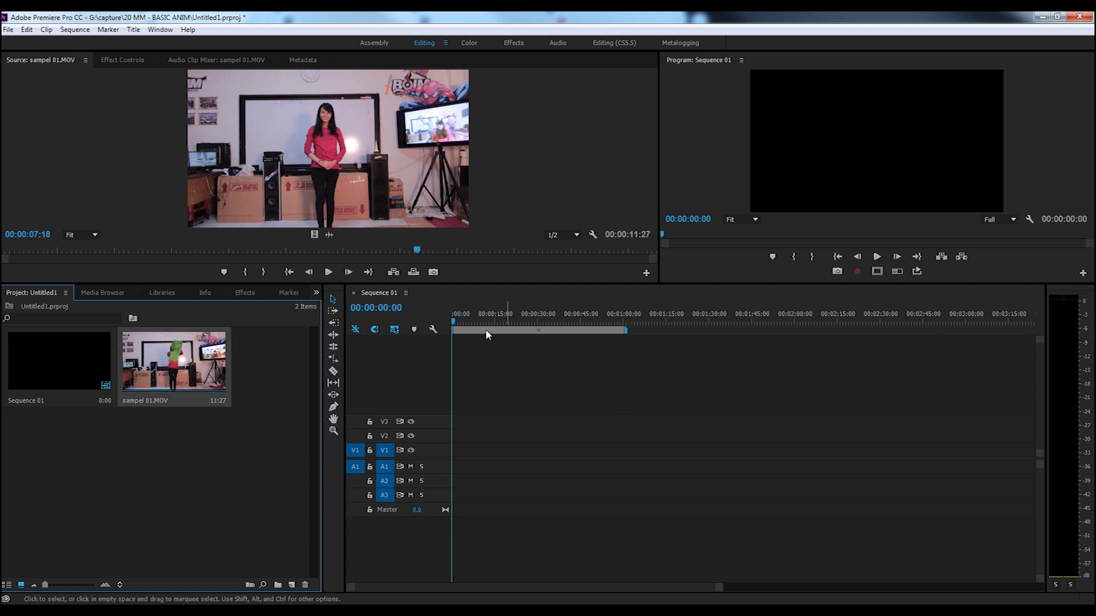
{"action": "left_click", "coordinate": [189, 460]}
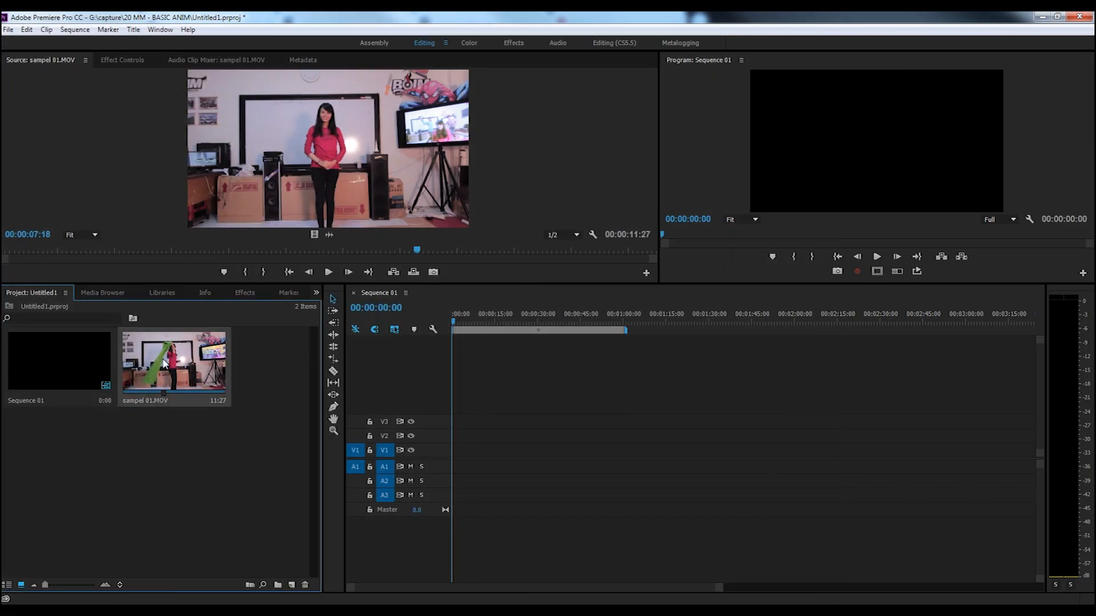
{"action": "left_click_drag", "start_coordinate": [159, 365], "coordinate": [454, 457]}
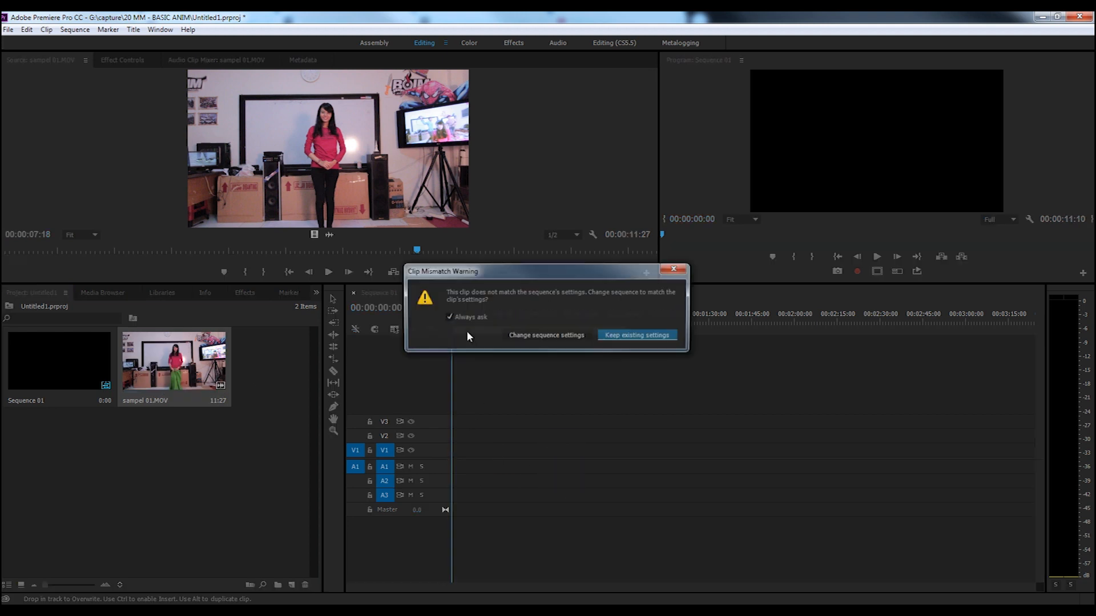
{"action": "left_click", "coordinate": [639, 335]}
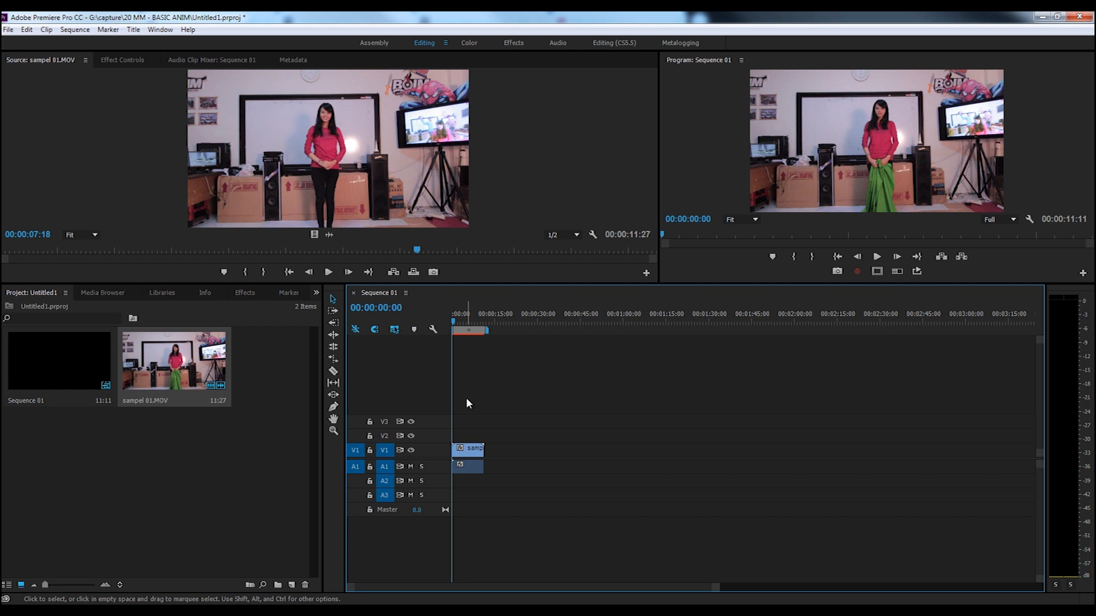
{"action": "key", "text": "equal"}
{"action": "key", "text": "equal"}
{"action": "key", "text": "equal"}
{"action": "key", "text": "equal"}
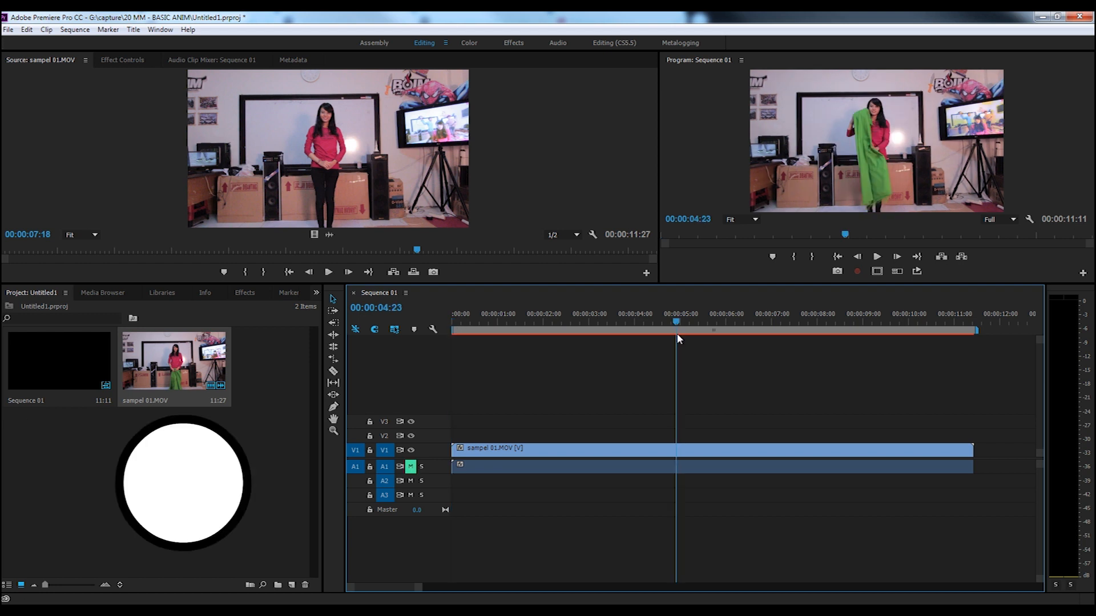
- Set the speed of the sampel 01.MOV clip on V1 to 200%
{"action": "left_click", "coordinate": [590, 319]}
{"action": "left_click_drag", "start_coordinate": [591, 323], "coordinate": [691, 308]}
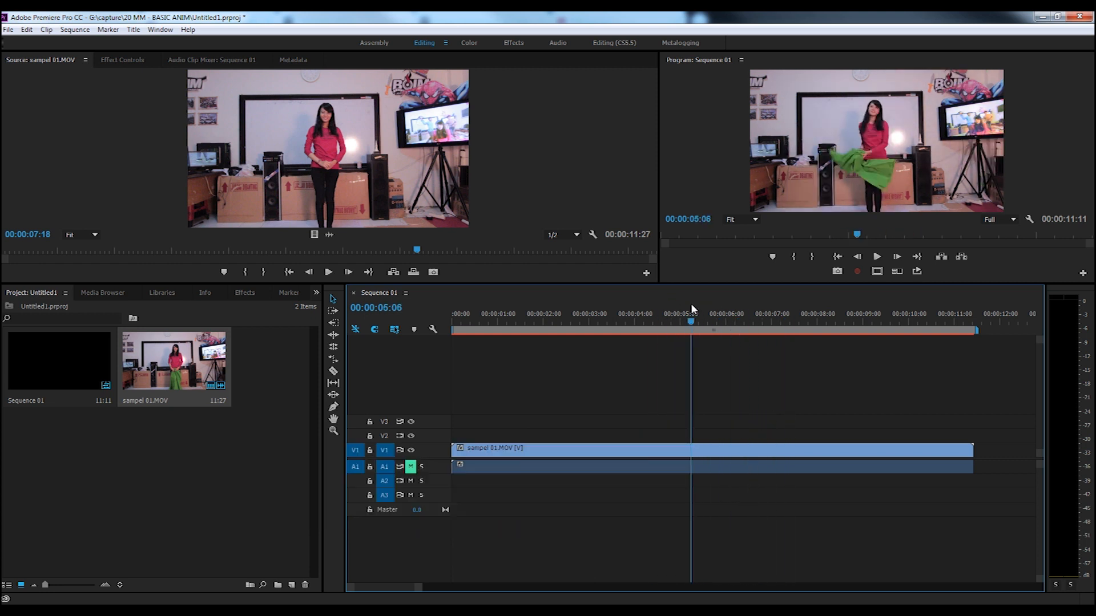
{"action": "left_click", "coordinate": [722, 451]}
{"action": "right_click", "coordinate": [722, 451]}
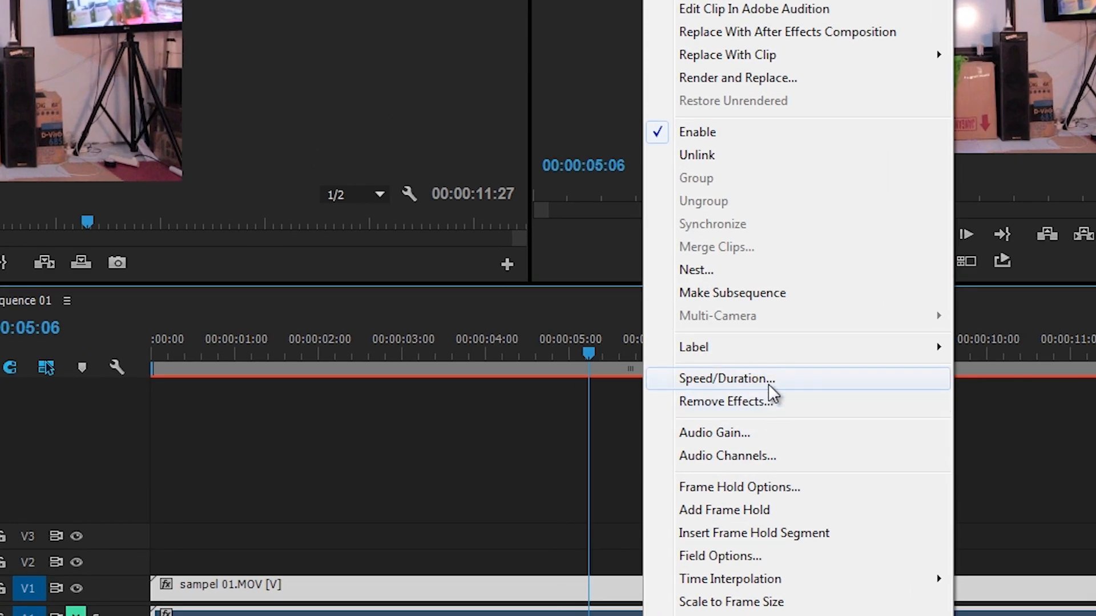
{"action": "left_click", "coordinate": [769, 384]}
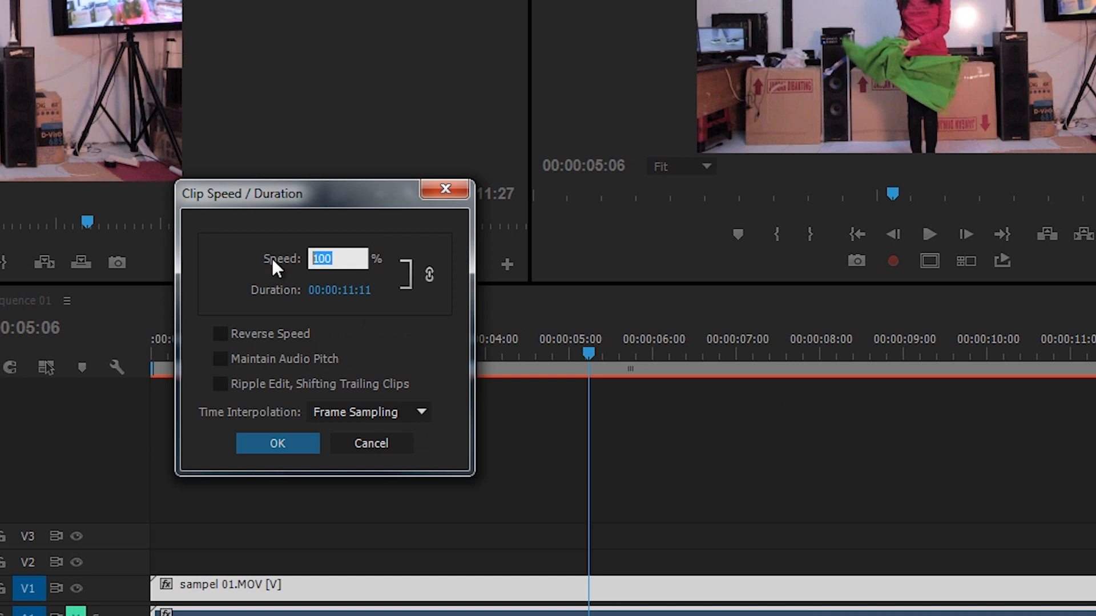
{"action": "type", "text": "200"}
{"action": "left_click", "coordinate": [266, 443]}
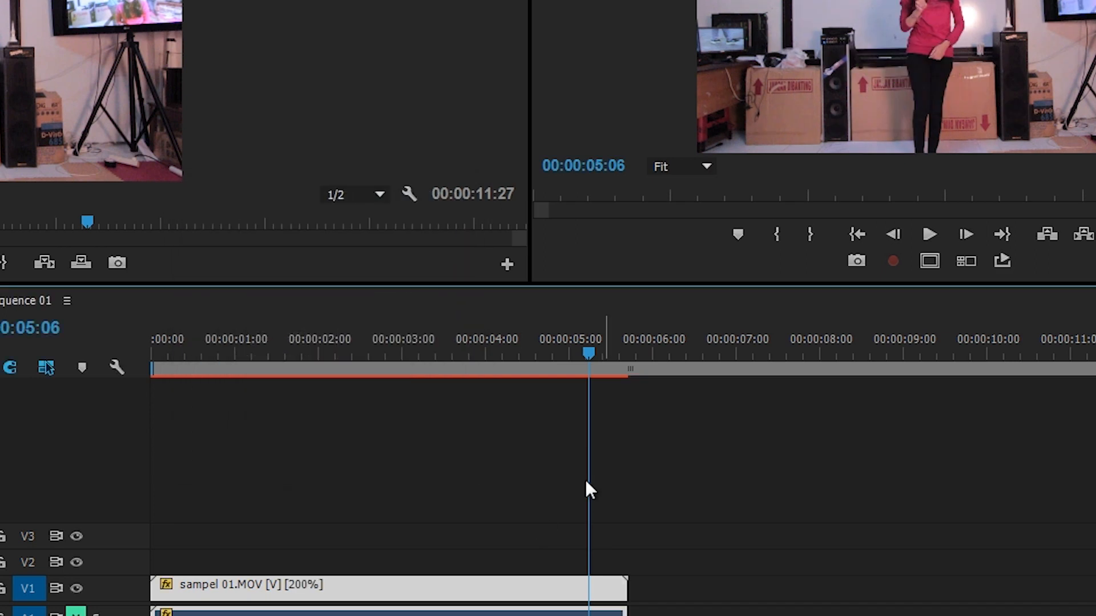
- Play back the sped-up clip from the start of the sequence
{"action": "left_click_drag", "start_coordinate": [501, 310], "coordinate": [371, 308]}
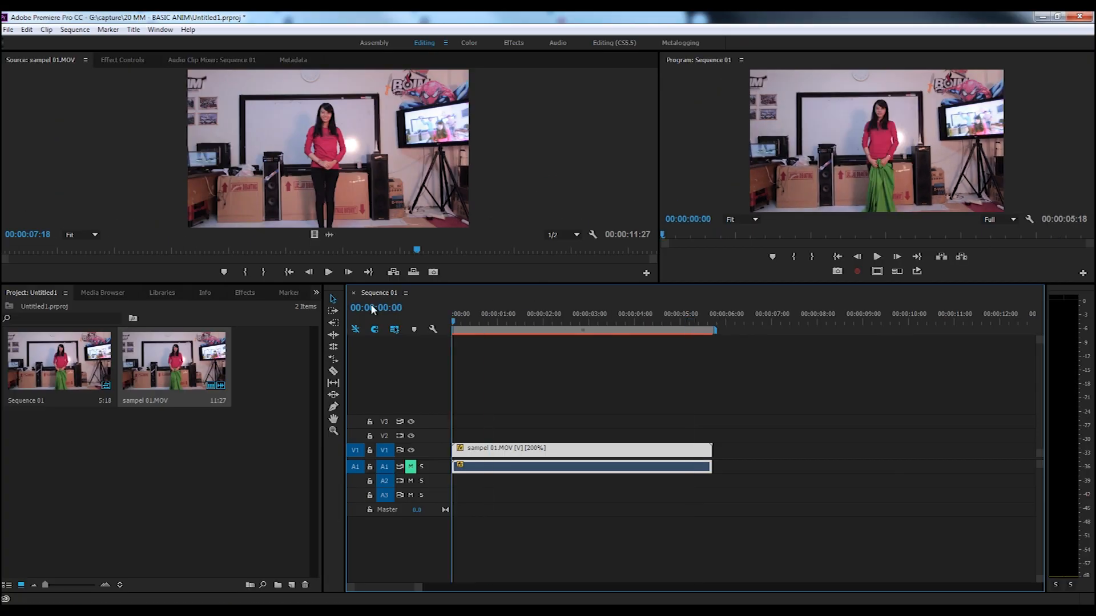
{"action": "left_click", "coordinate": [877, 256]}
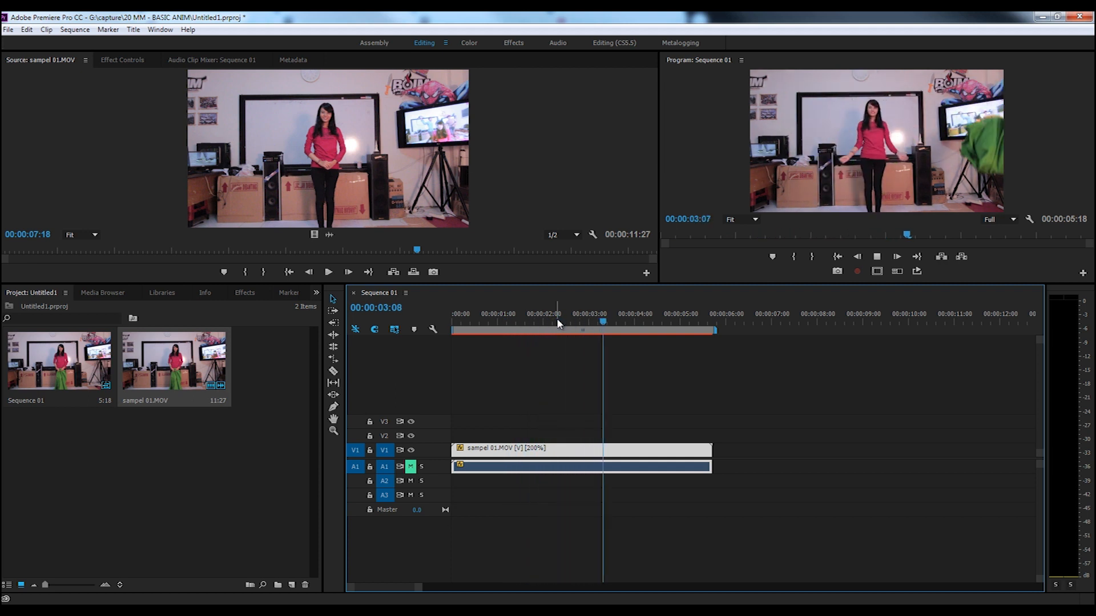
{"action": "key", "text": "space"}
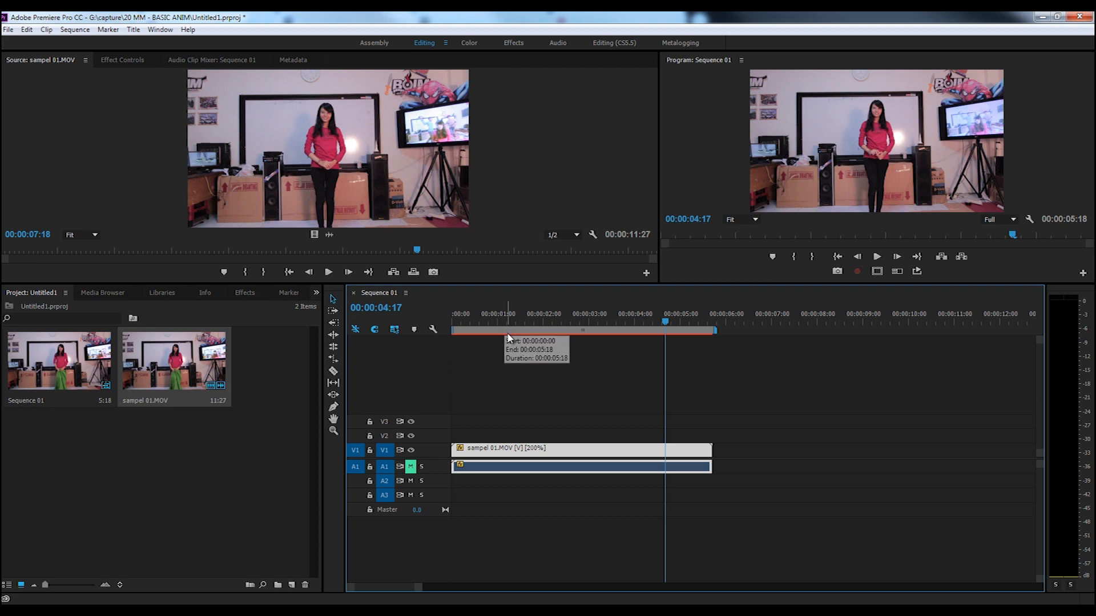
- Undo the 200% speed change and set the V1 clip's speed to 50%
{"action": "key", "text": "ctrl+z"}
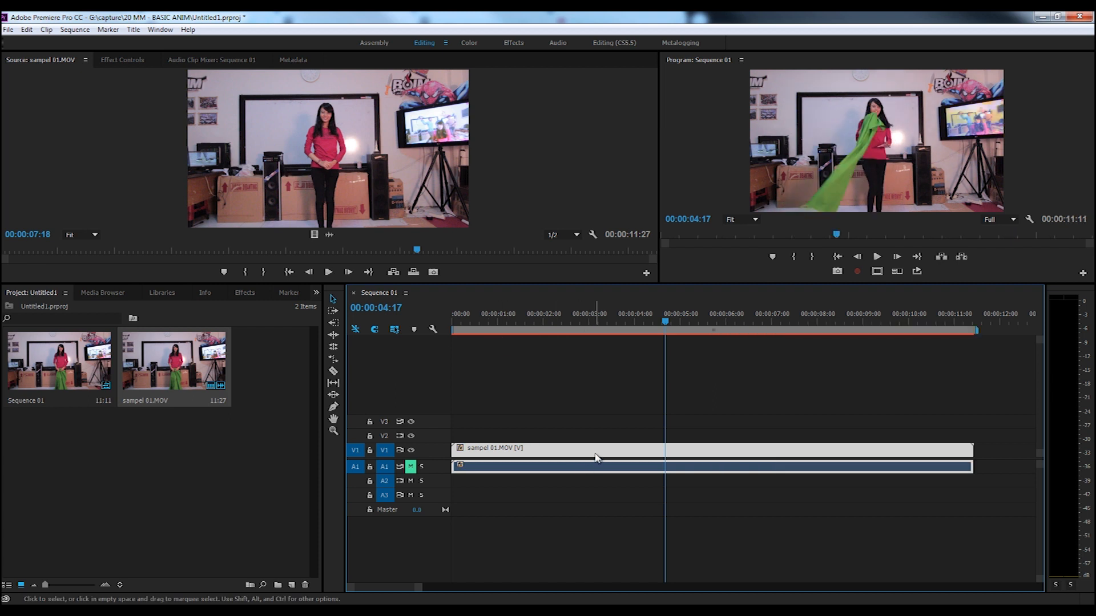
{"action": "right_click", "coordinate": [597, 455]}
{"action": "left_click", "coordinate": [865, 355]}
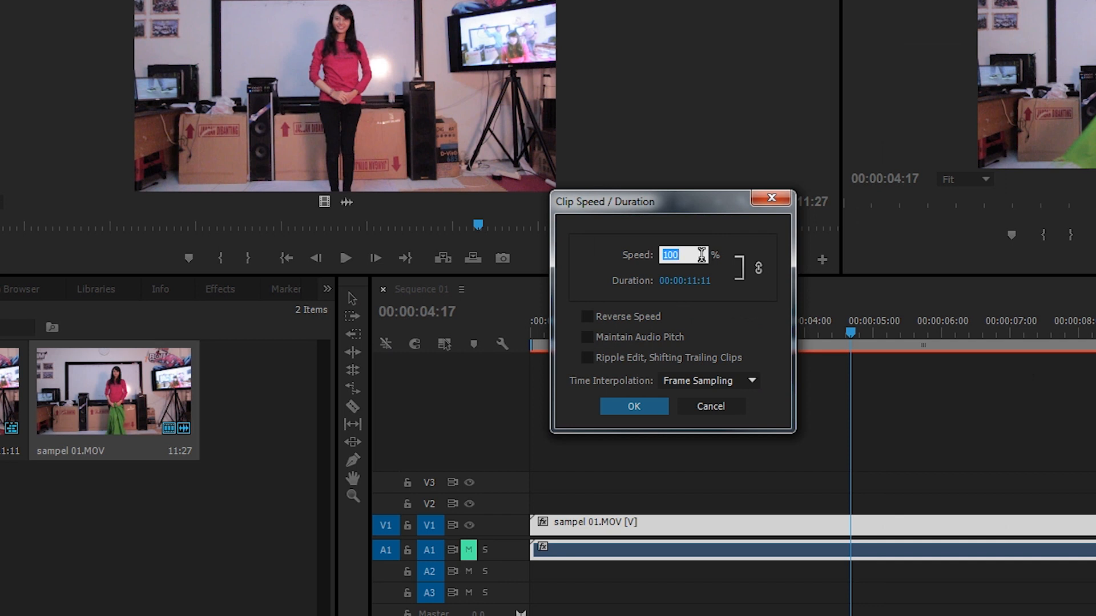
{"action": "type", "text": "50"}
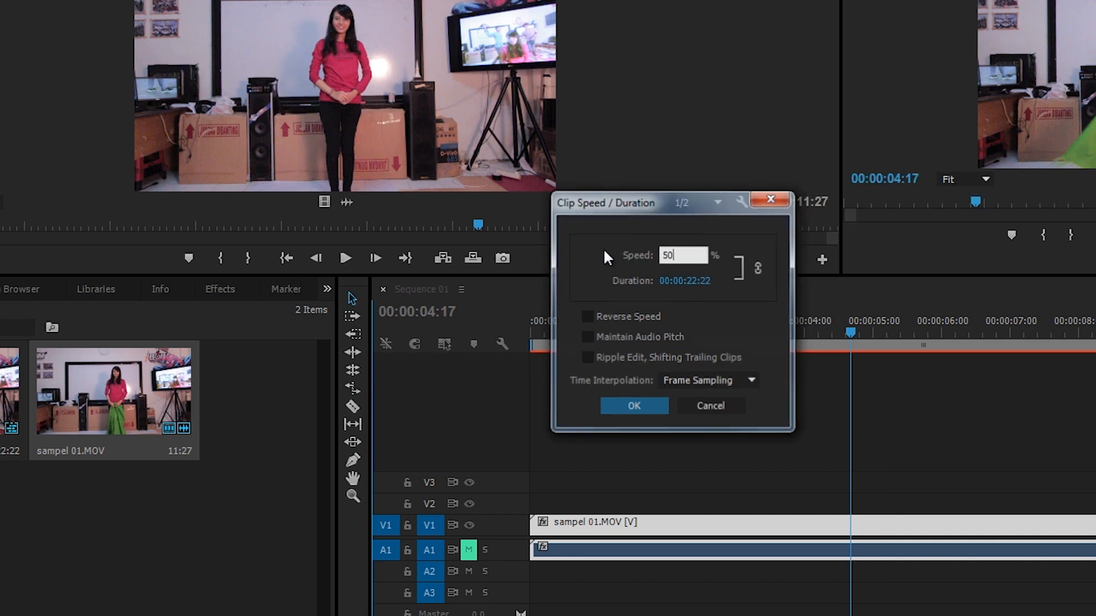
{"action": "key", "text": "Return"}
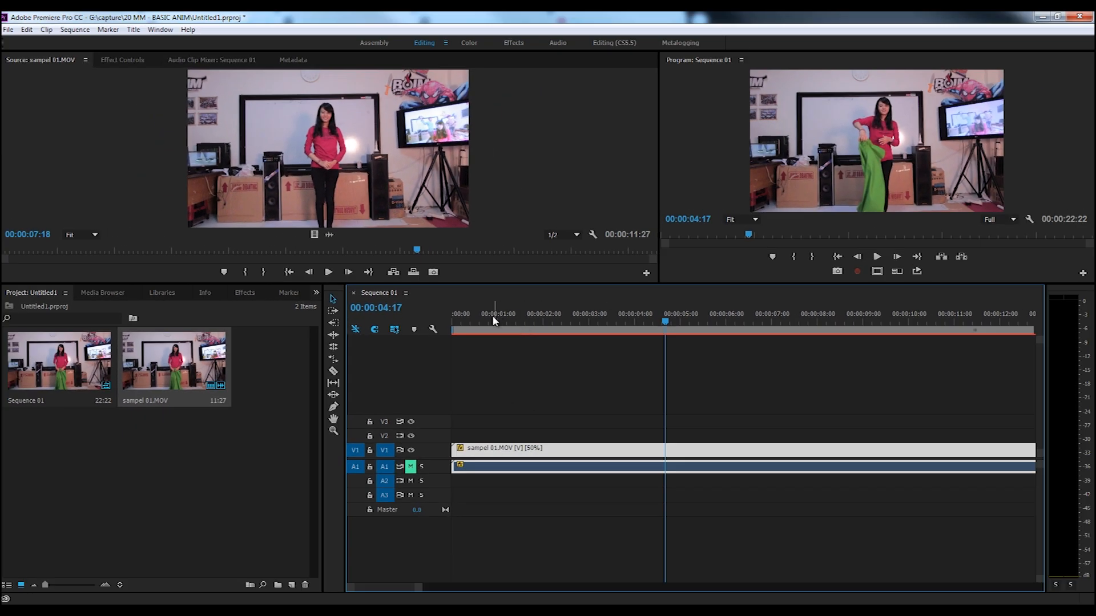
- Play back the slowed-down clip from the start of the sequence
{"action": "key", "text": "Home"}
{"action": "left_click", "coordinate": [878, 255]}
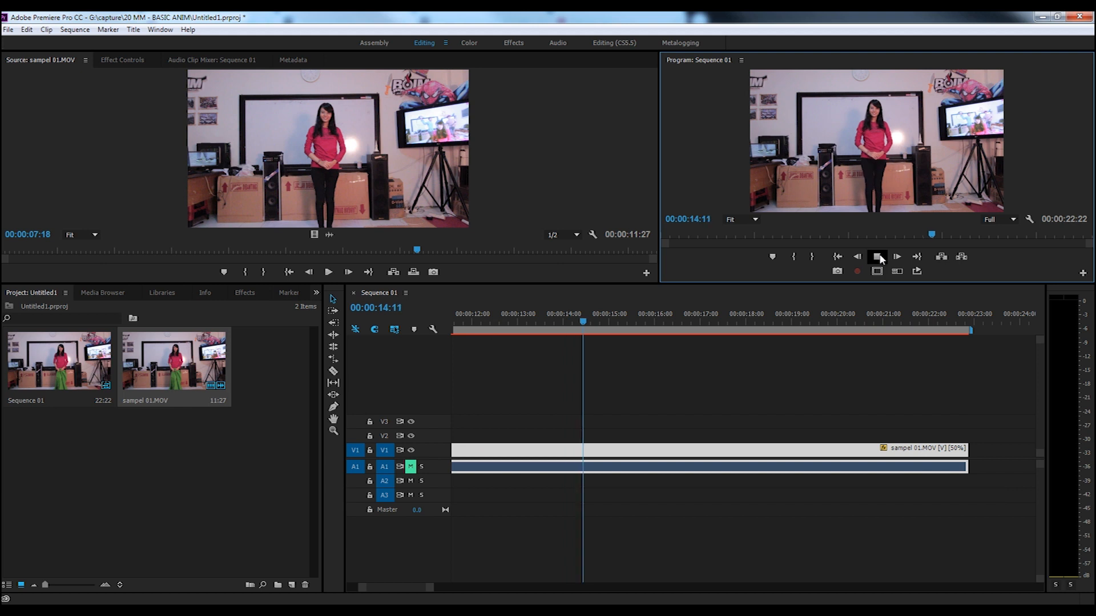
{"action": "left_click", "coordinate": [879, 256]}
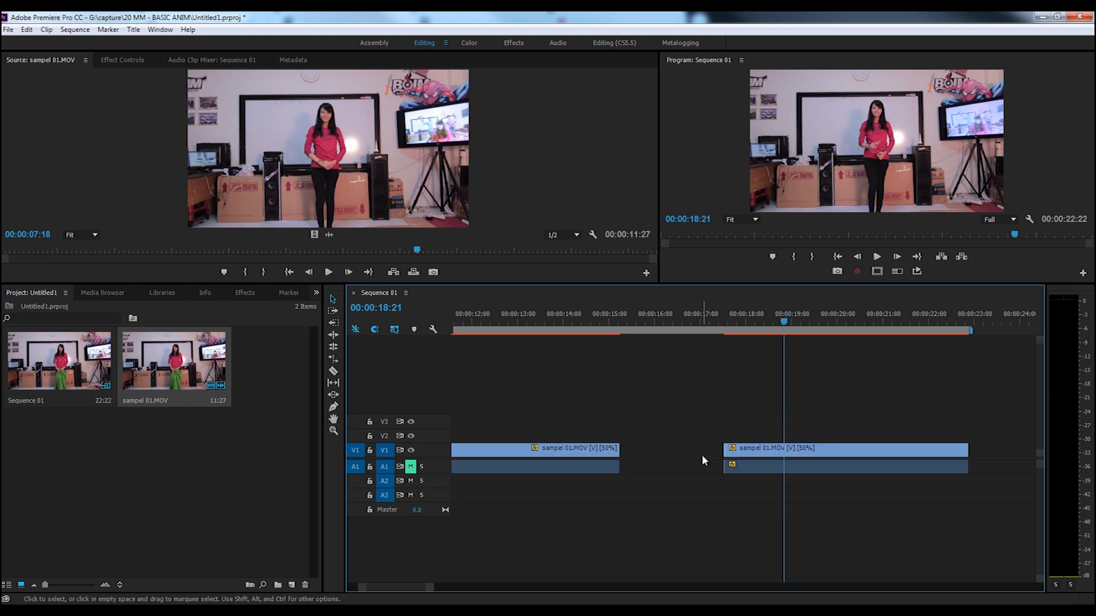
- Move the second V1 segment about 1 second earlier, and extend the first segment with the Rate Stretch tool to close the gap
{"action": "left_click_drag", "start_coordinate": [755, 452], "coordinate": [712, 452]}
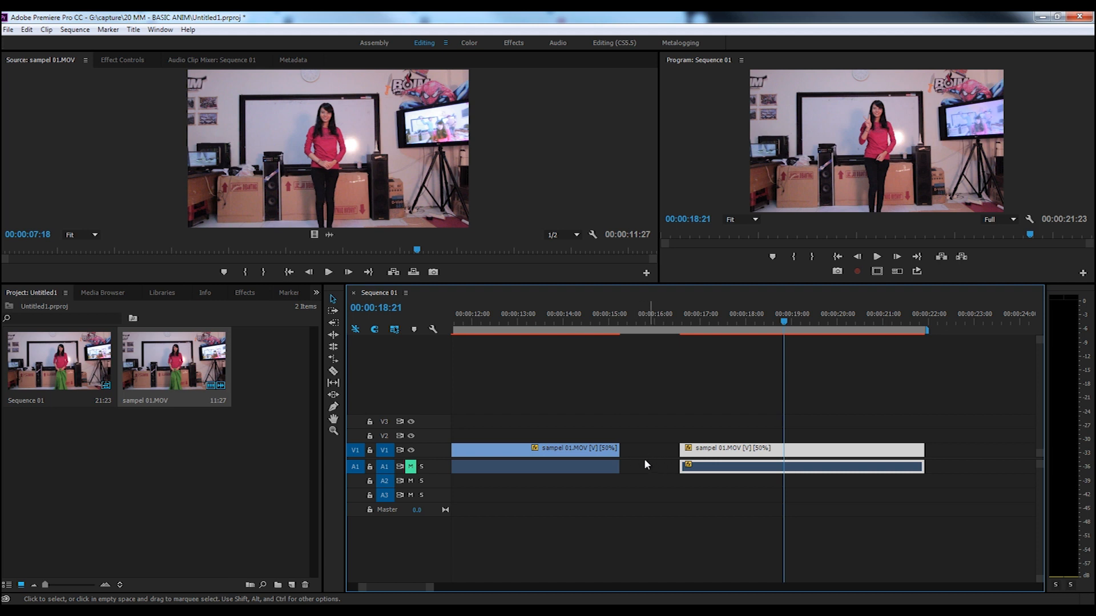
{"action": "left_click", "coordinate": [613, 451]}
{"action": "left_click", "coordinate": [596, 456]}
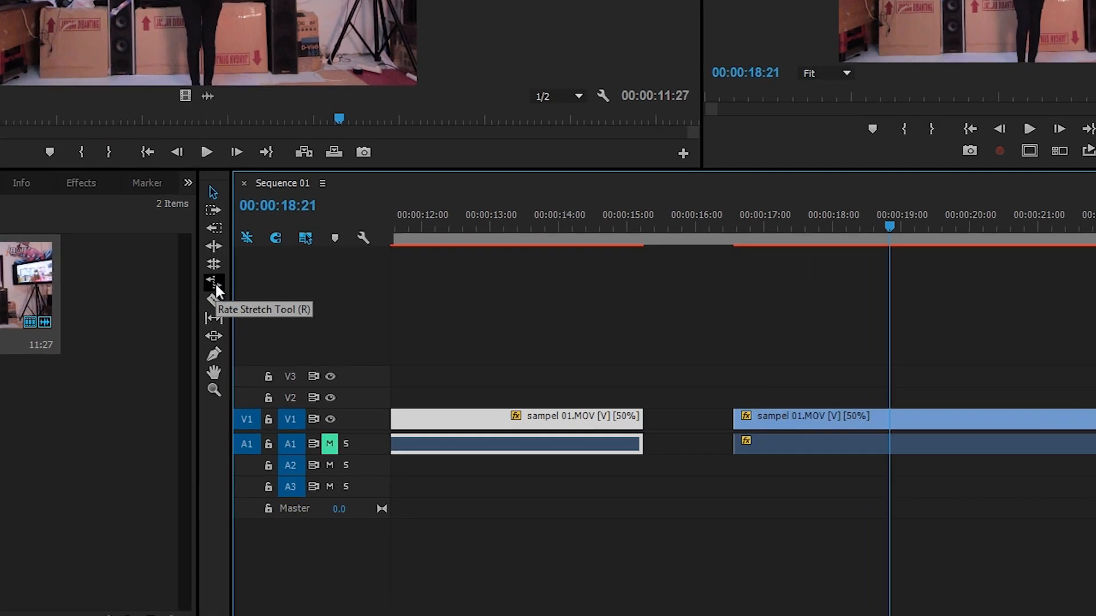
{"action": "left_click", "coordinate": [216, 285]}
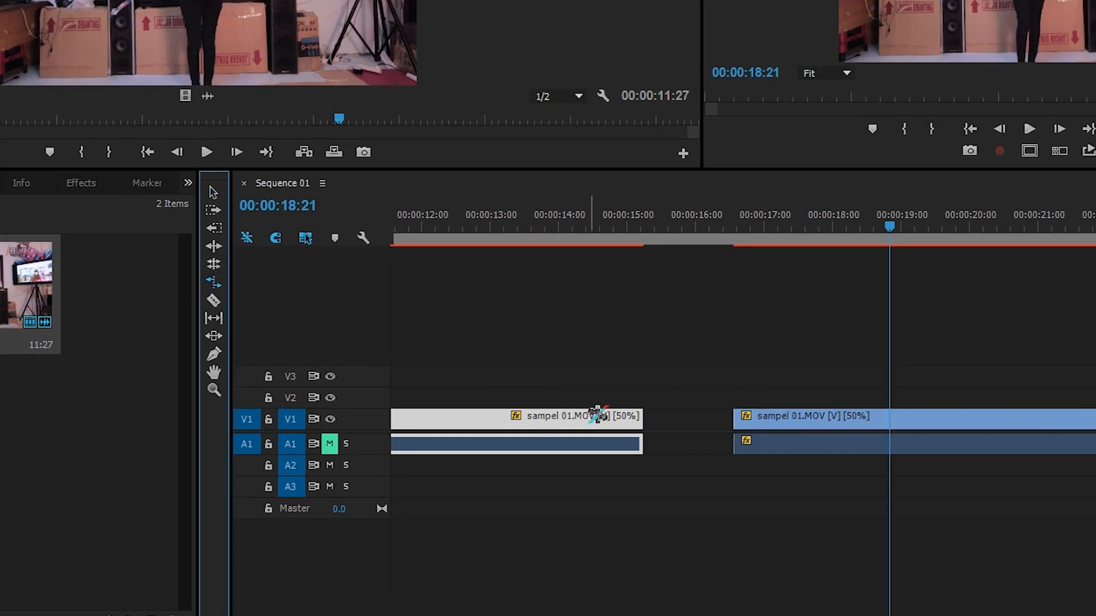
{"action": "left_click_drag", "start_coordinate": [642, 421], "coordinate": [732, 421]}
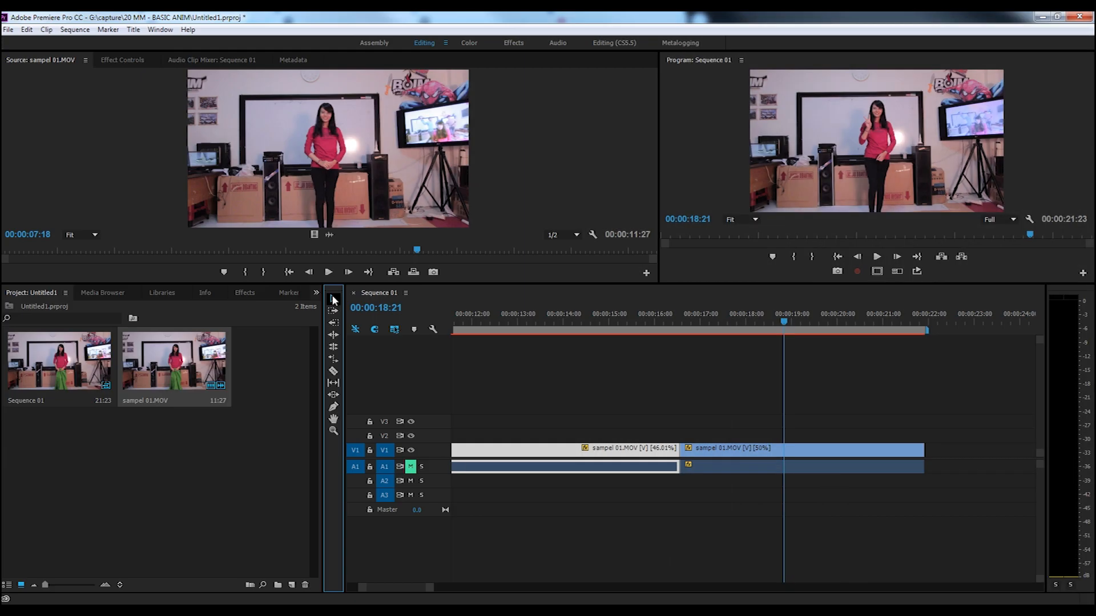
- Undo the rate stretch, the segment move and the cuts, back to the single 50% speed clip
{"action": "key", "text": "ctrl+z"}
{"action": "key", "text": "ctrl+z"}
{"action": "key", "text": "ctrl+z"}
{"action": "key", "text": "ctrl+z"}
{"action": "key", "text": "ctrl+z"}
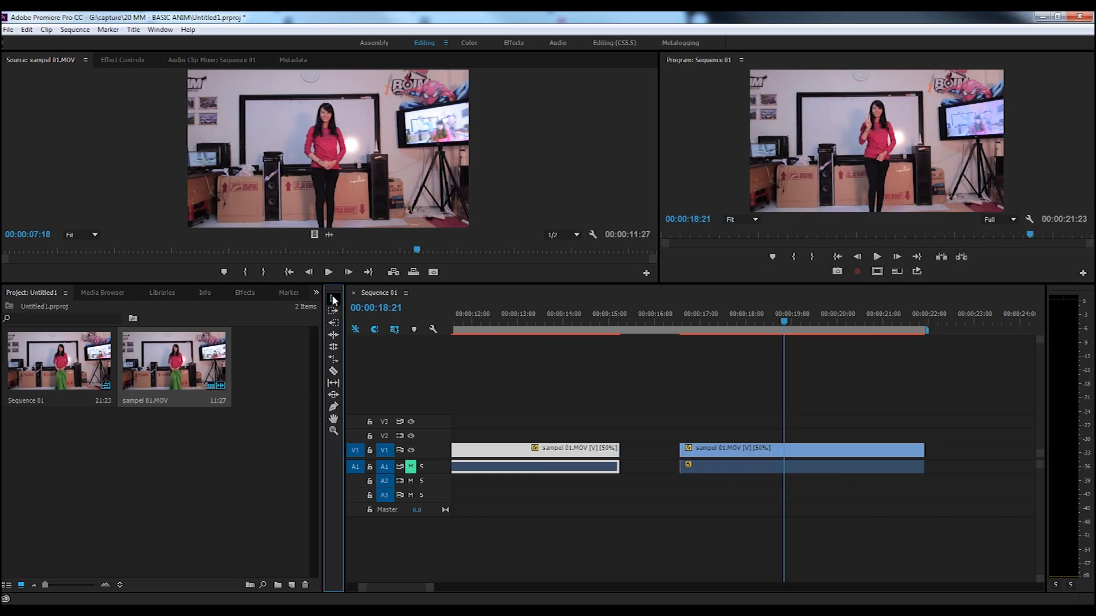
{"action": "key", "text": "ctrl+z"}
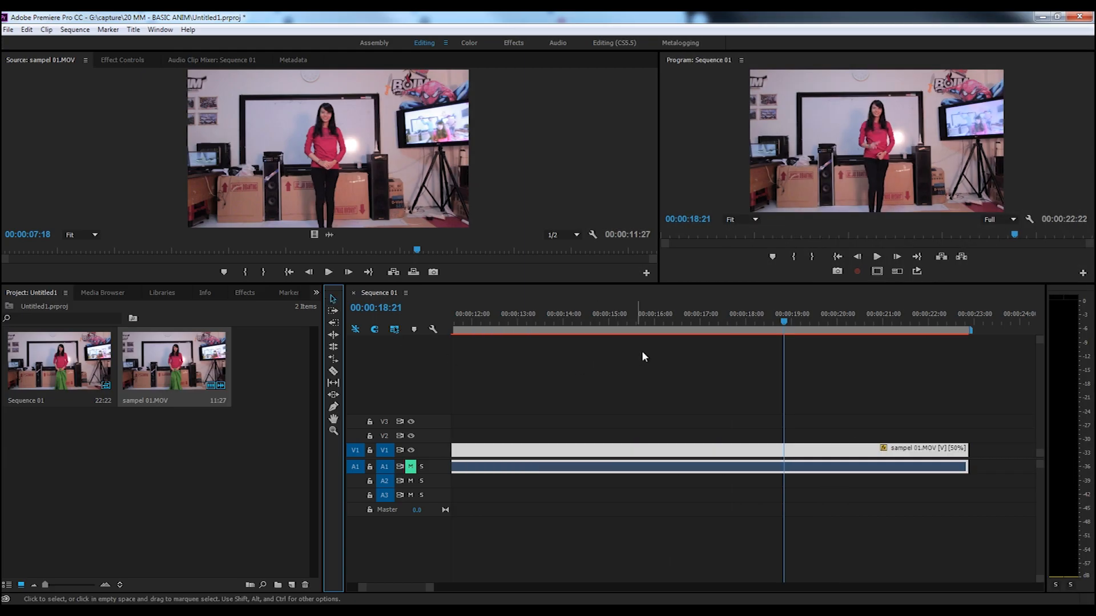
- Examine the frame rate in the source properties of sampel 01.MOV
{"action": "left_click", "coordinate": [680, 320]}
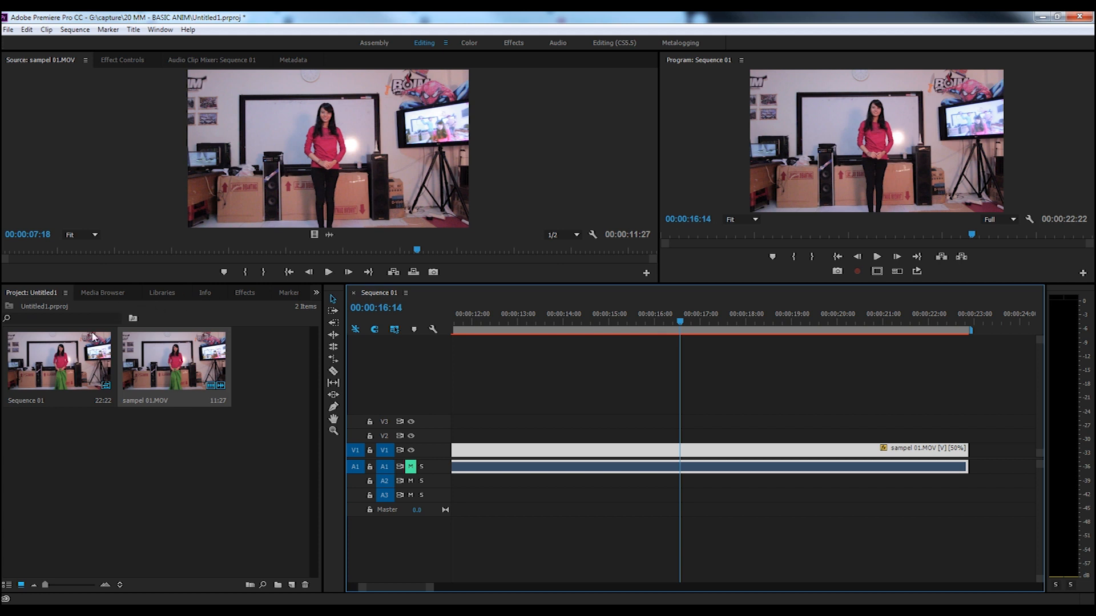
{"action": "left_click", "coordinate": [84, 371]}
{"action": "left_click", "coordinate": [178, 363]}
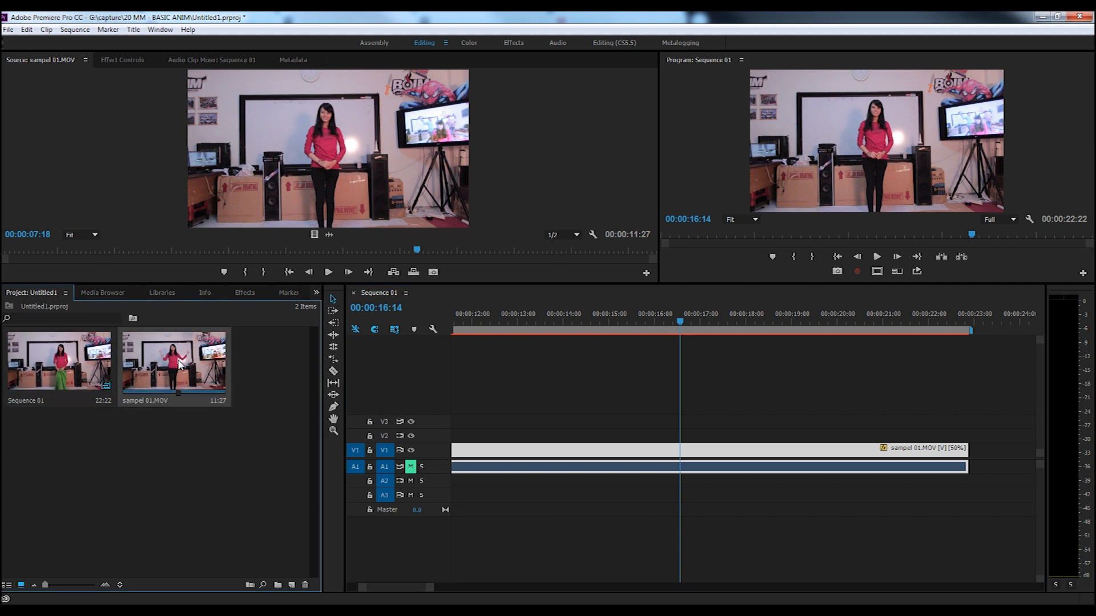
{"action": "right_click", "coordinate": [178, 362]}
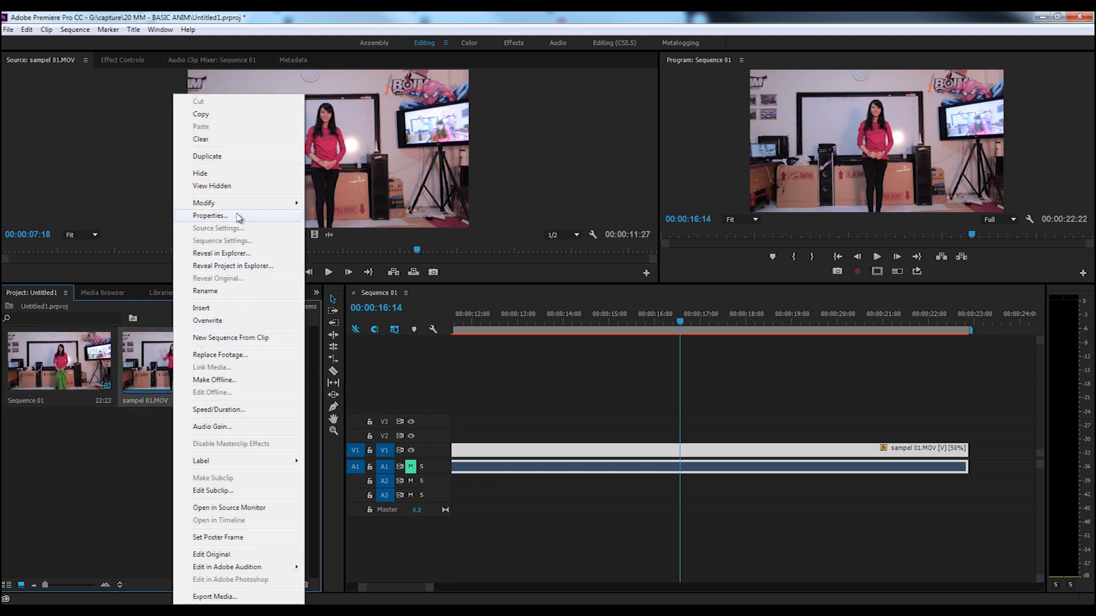
{"action": "left_click", "coordinate": [237, 215]}
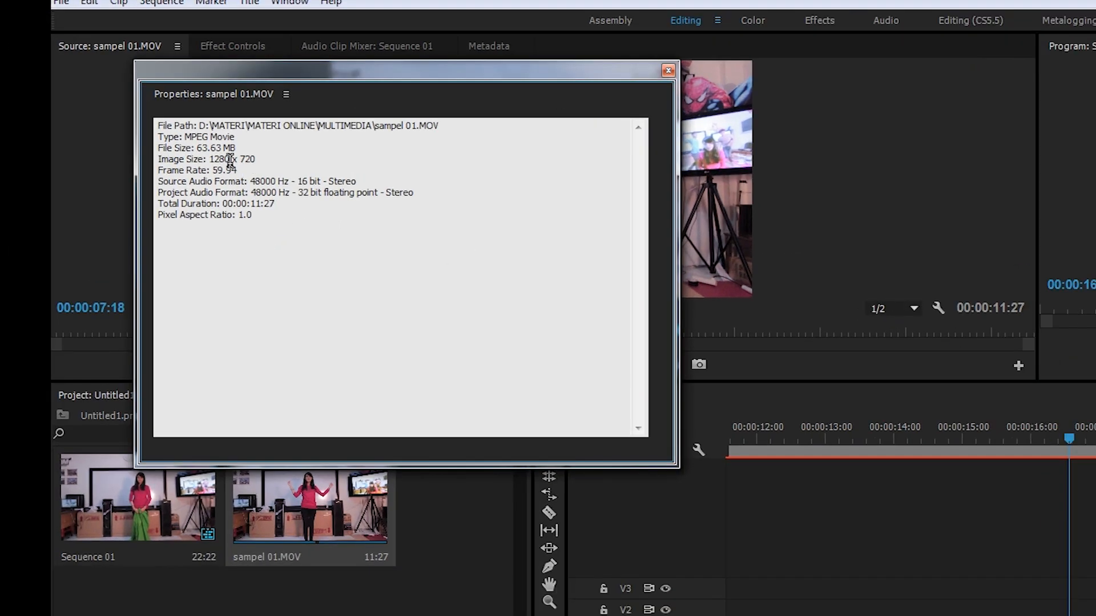
{"action": "left_click_drag", "start_coordinate": [212, 170], "coordinate": [246, 168]}
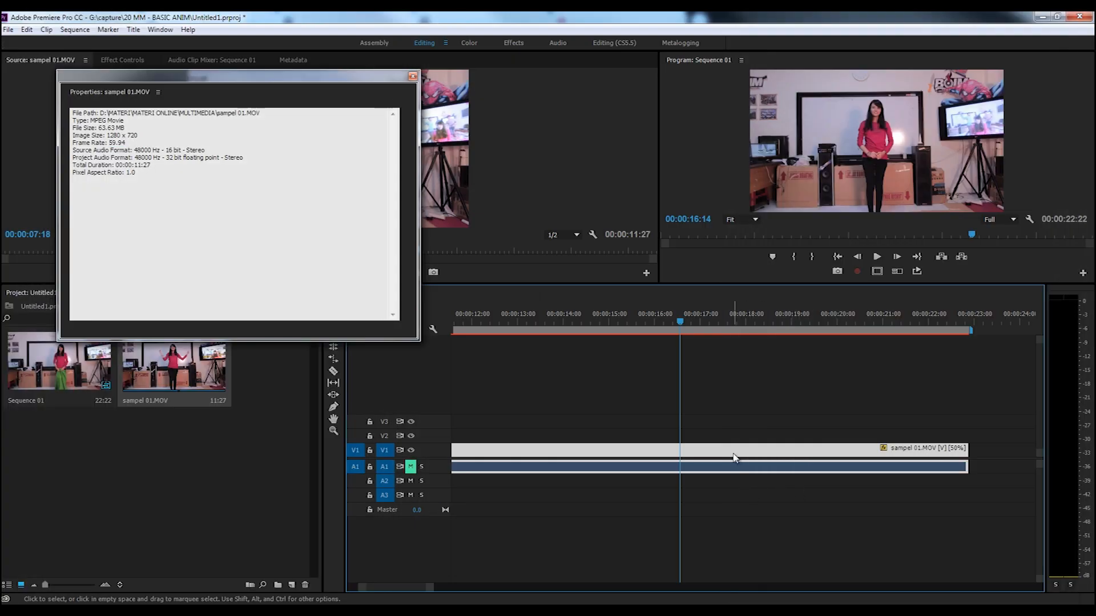
- Set the V1 clip's speed to 5% in its Speed/Duration settings
{"action": "right_click", "coordinate": [735, 456]}
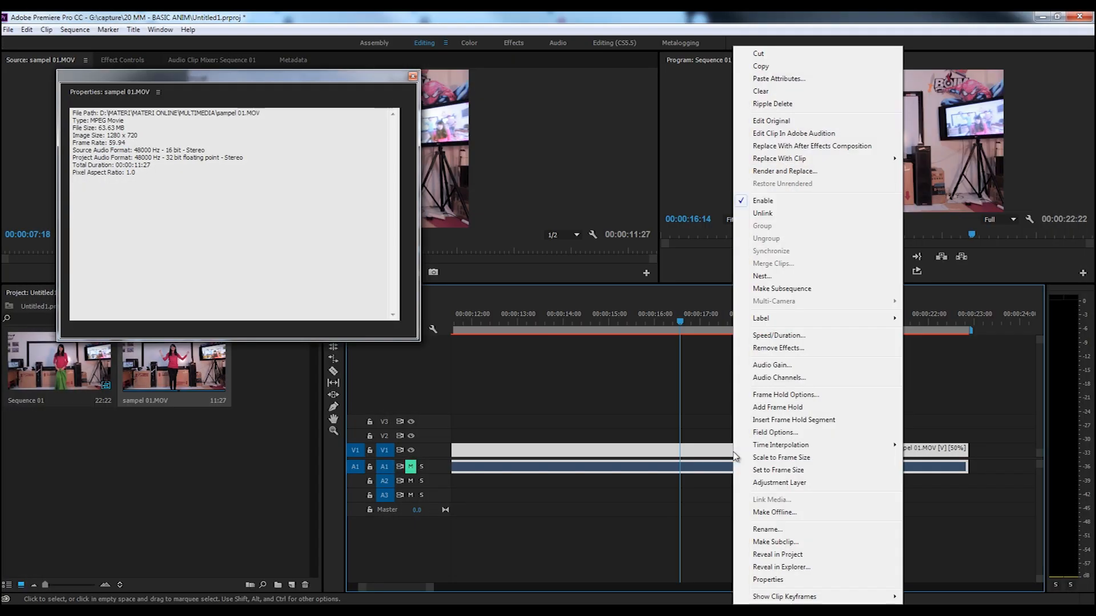
{"action": "left_click", "coordinate": [709, 456]}
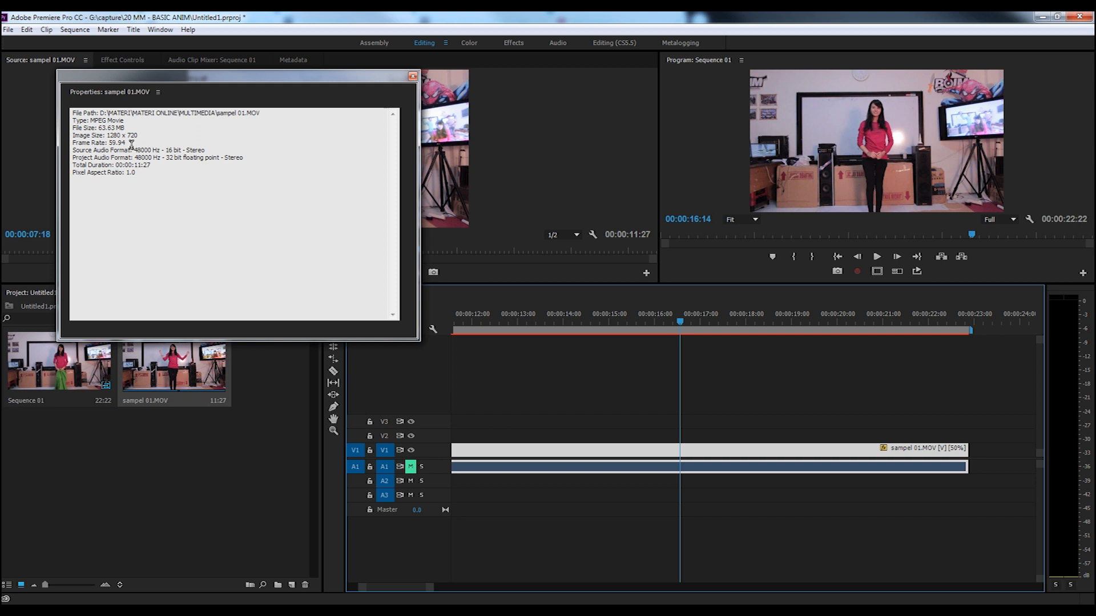
{"action": "right_click", "coordinate": [722, 457]}
{"action": "left_click", "coordinate": [754, 341]}
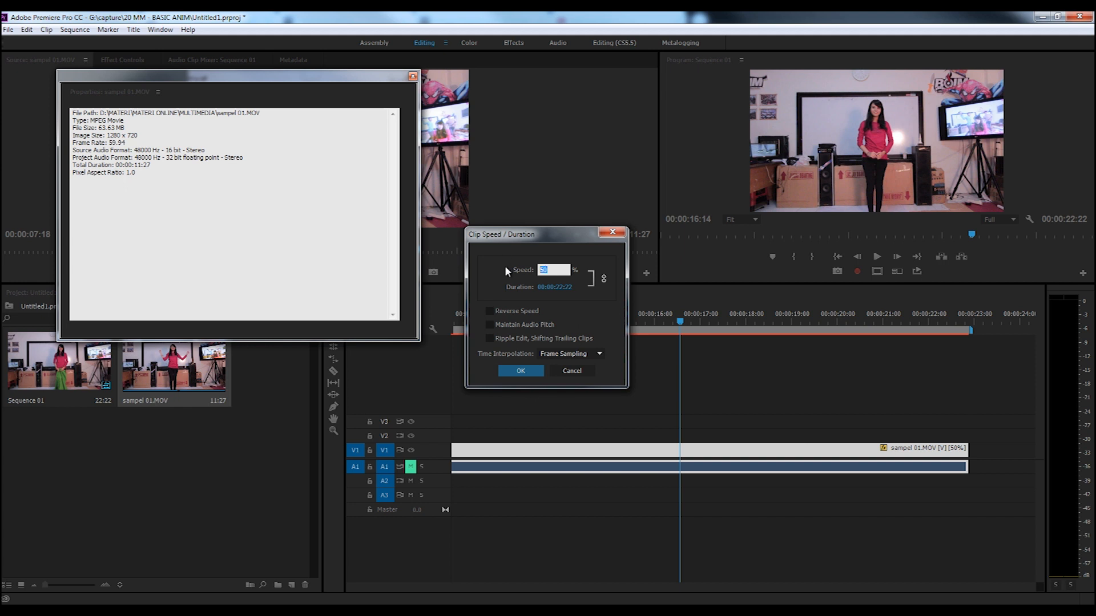
{"action": "type", "text": "5"}
{"action": "left_click", "coordinate": [519, 371]}
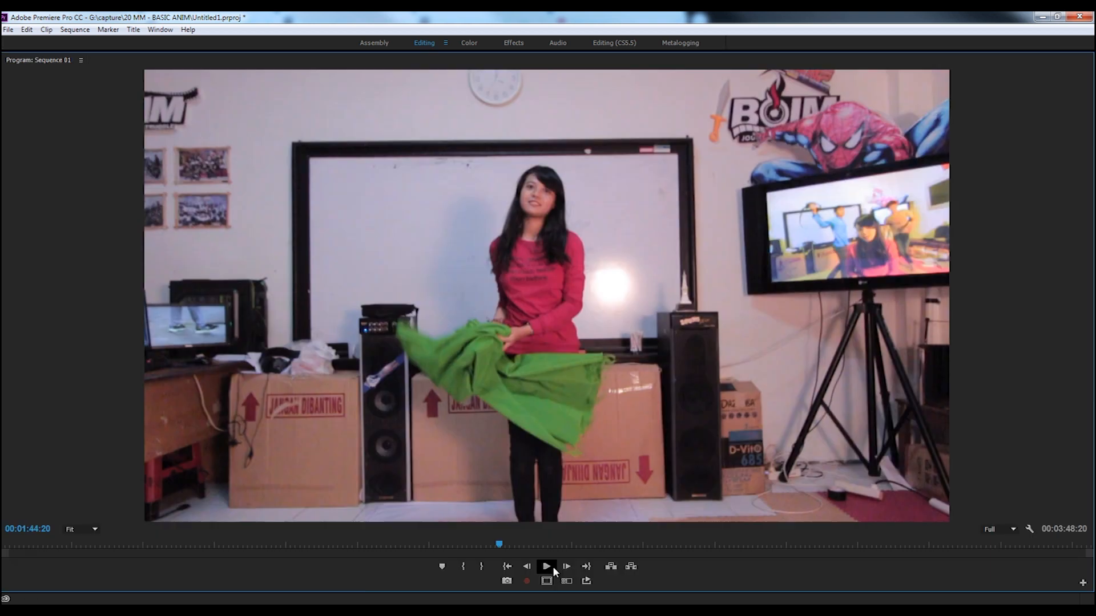
- Play back the 5% speed clip in the maximized Program monitor, then restore the normal layout
{"action": "left_click", "coordinate": [550, 571]}
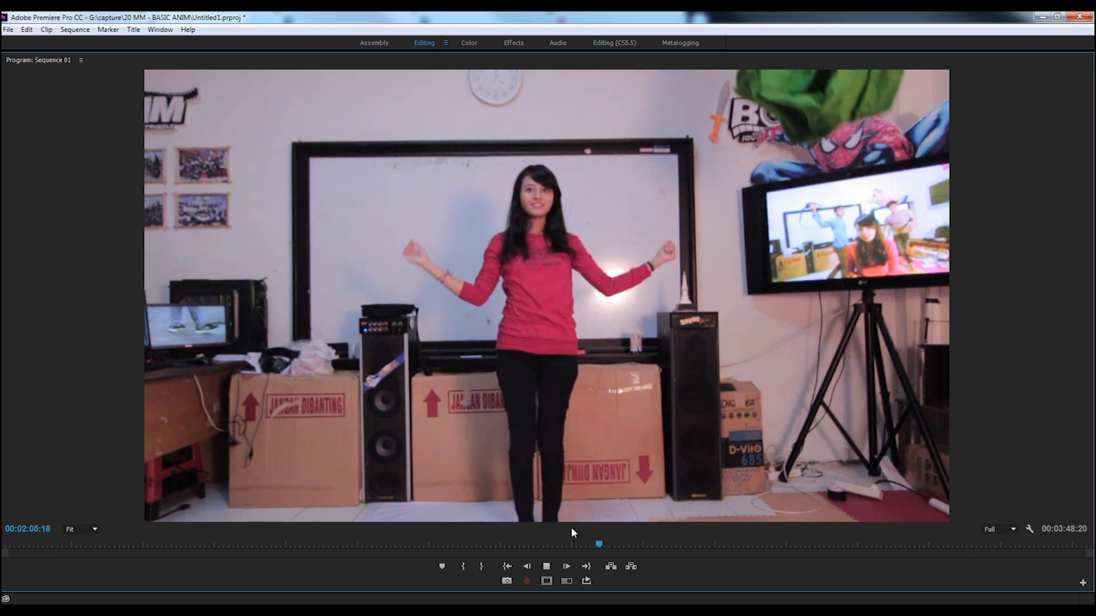
{"action": "left_click", "coordinate": [546, 566]}
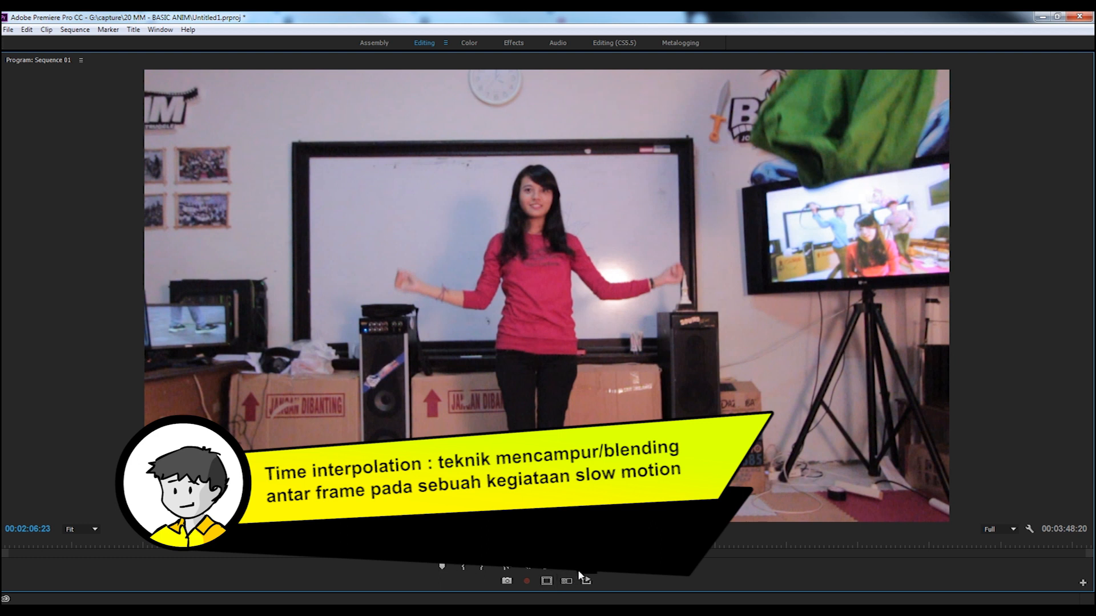
{"action": "key", "text": "grave"}
- Set the 5% clip's time interpolation to Frame Blending and render the sequence preview
{"action": "left_click", "coordinate": [654, 314]}
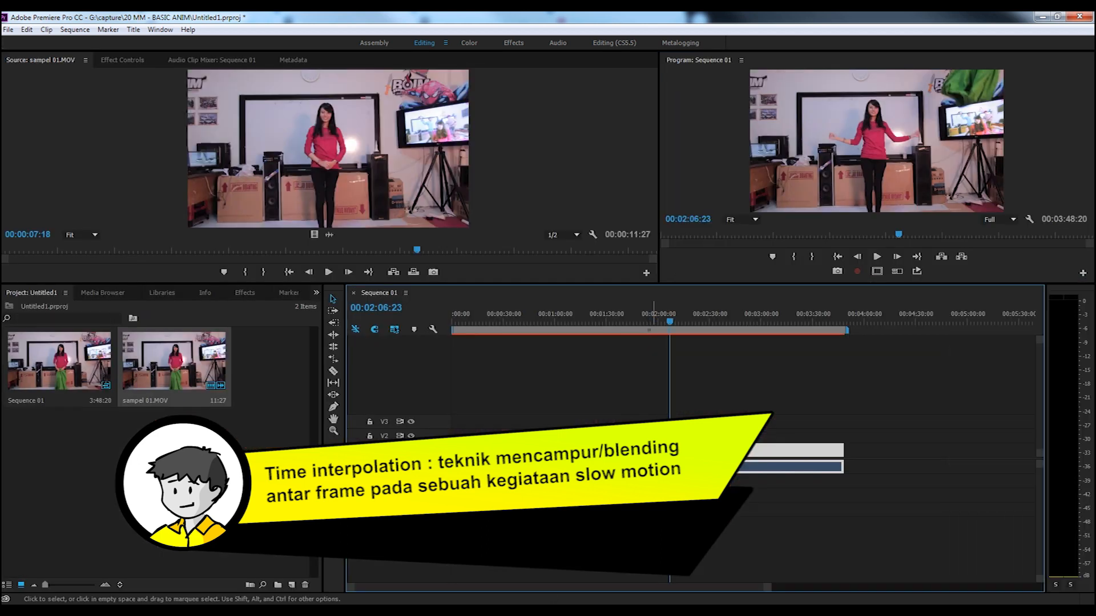
{"action": "right_click", "coordinate": [657, 451]}
{"action": "left_click", "coordinate": [714, 336]}
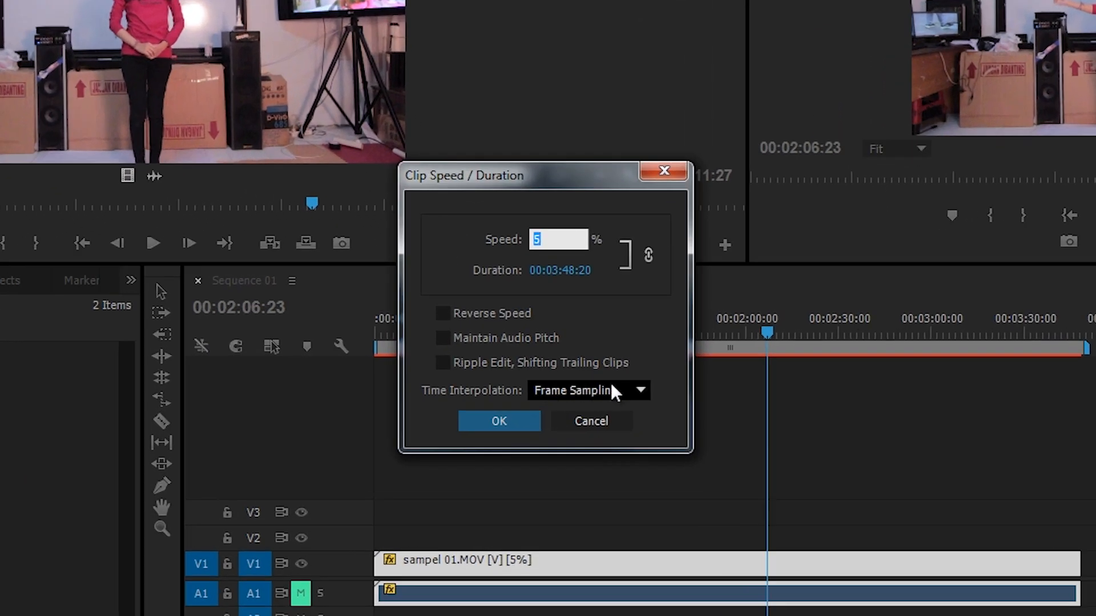
{"action": "left_click", "coordinate": [587, 390]}
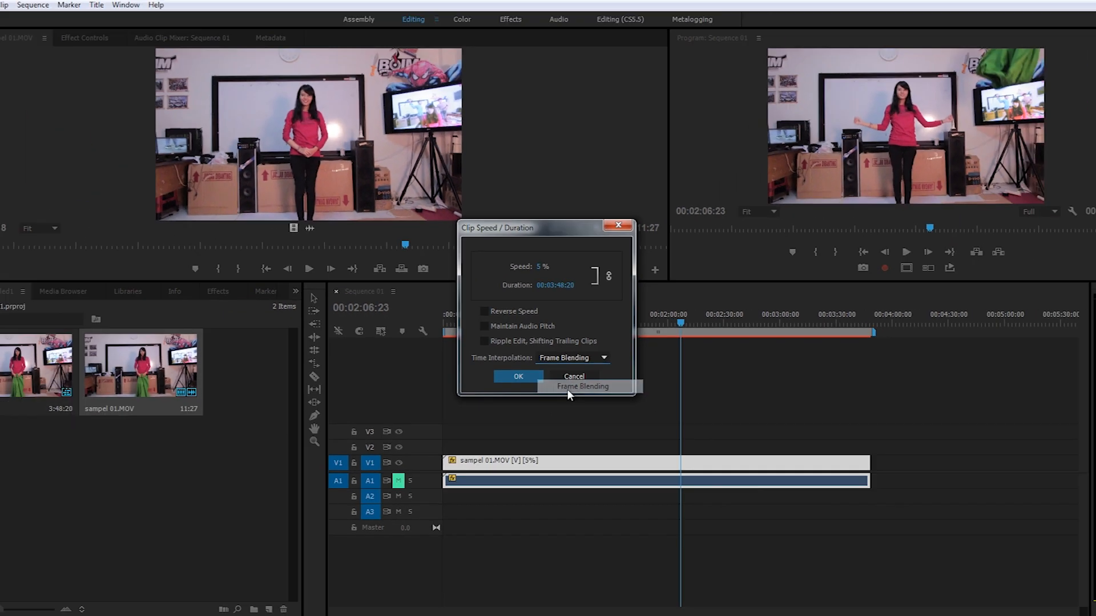
{"action": "left_click", "coordinate": [580, 440]}
{"action": "left_click", "coordinate": [519, 370]}
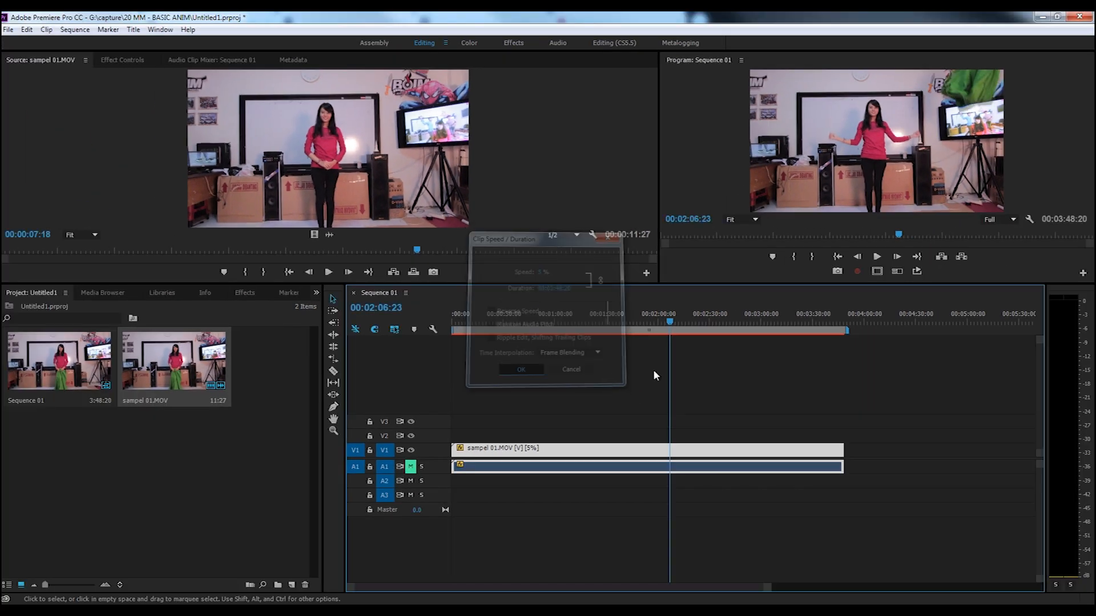
{"action": "key", "text": "Return"}
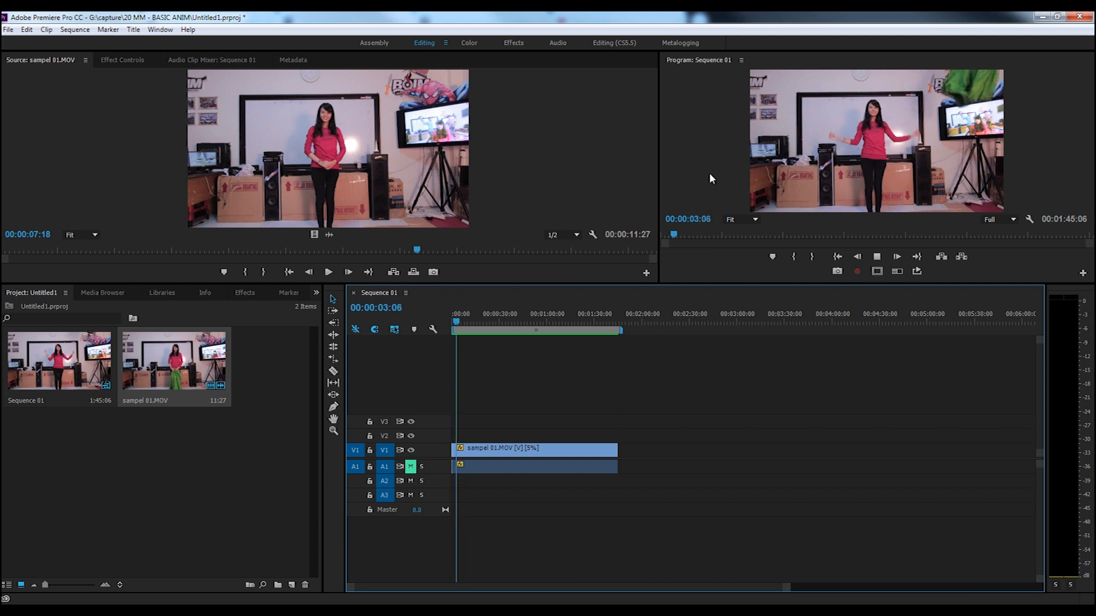
- Play back the frame-blended slow motion in the maximized Program monitor and scrub back near the start
{"action": "key", "text": "grave"}
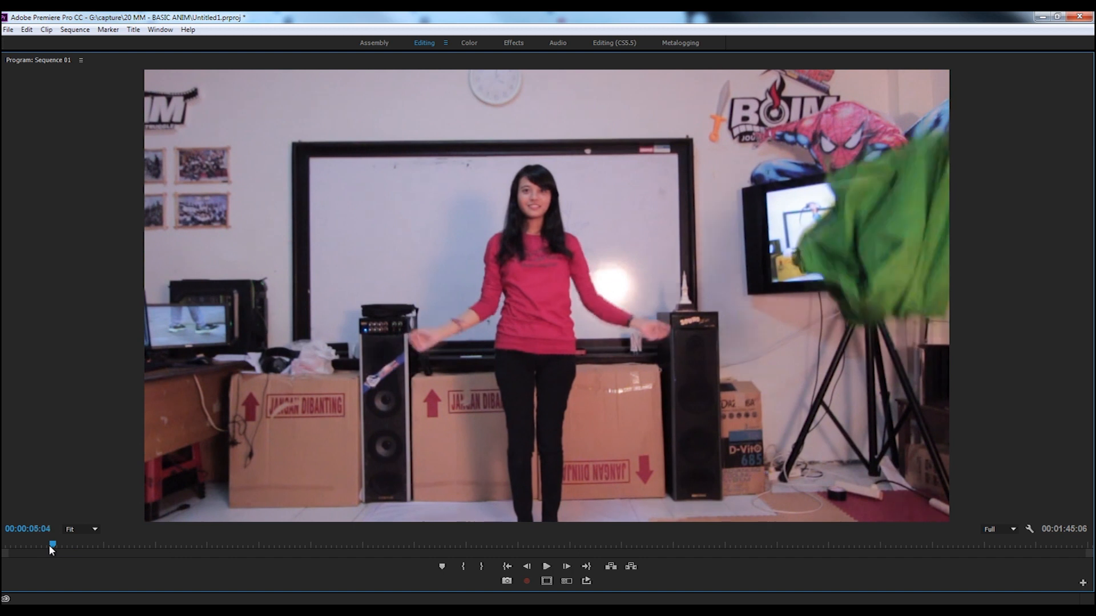
{"action": "key", "text": "space"}
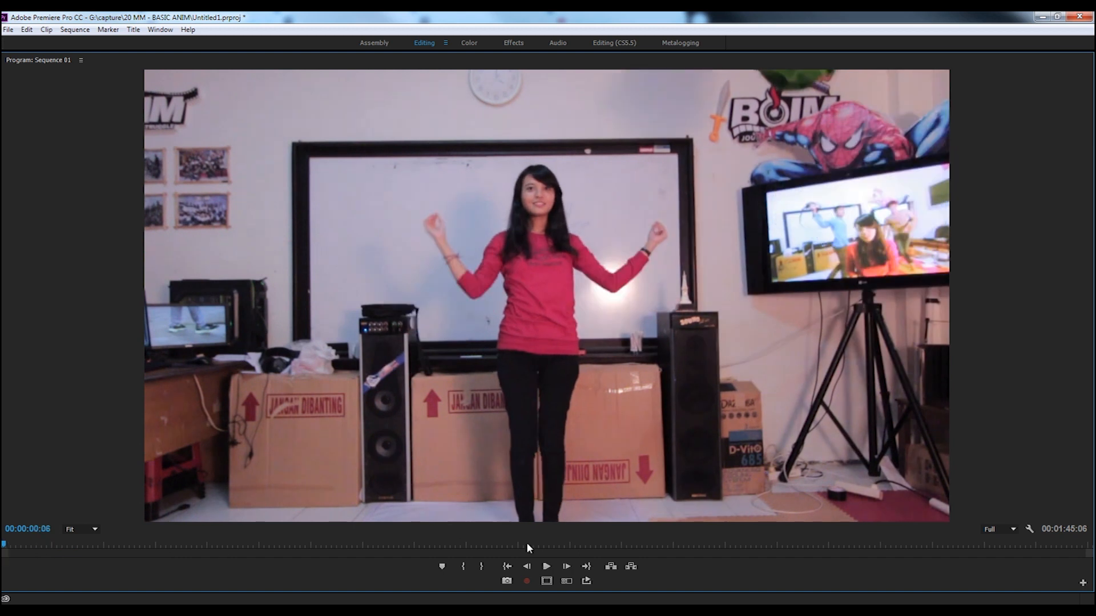
{"action": "left_click", "coordinate": [547, 567]}
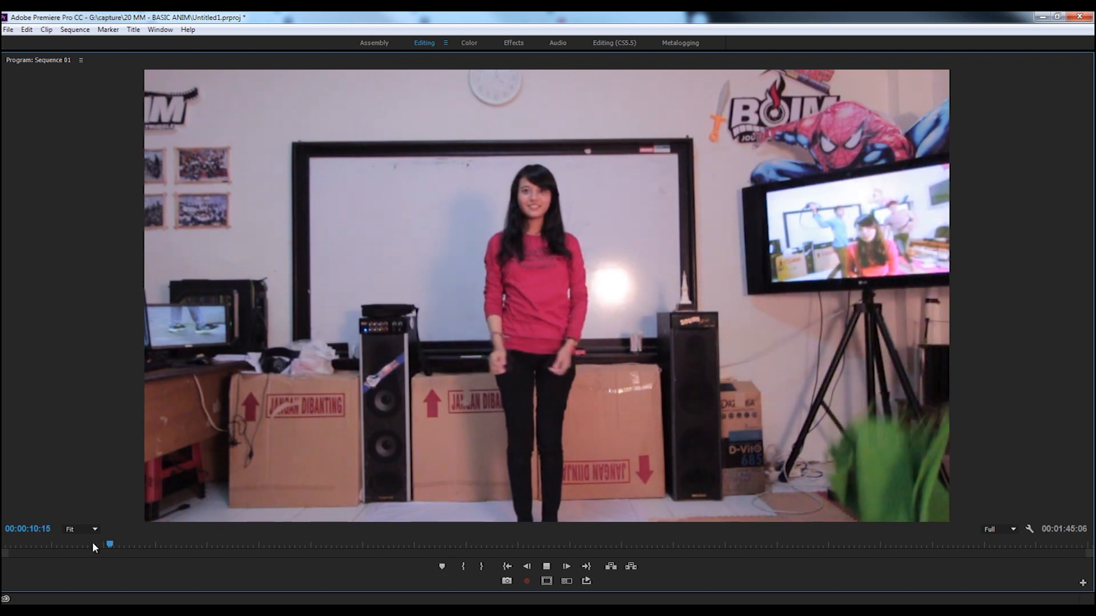
{"action": "left_click", "coordinate": [24, 546]}
{"action": "left_click_drag", "start_coordinate": [24, 543], "coordinate": [10, 544]}
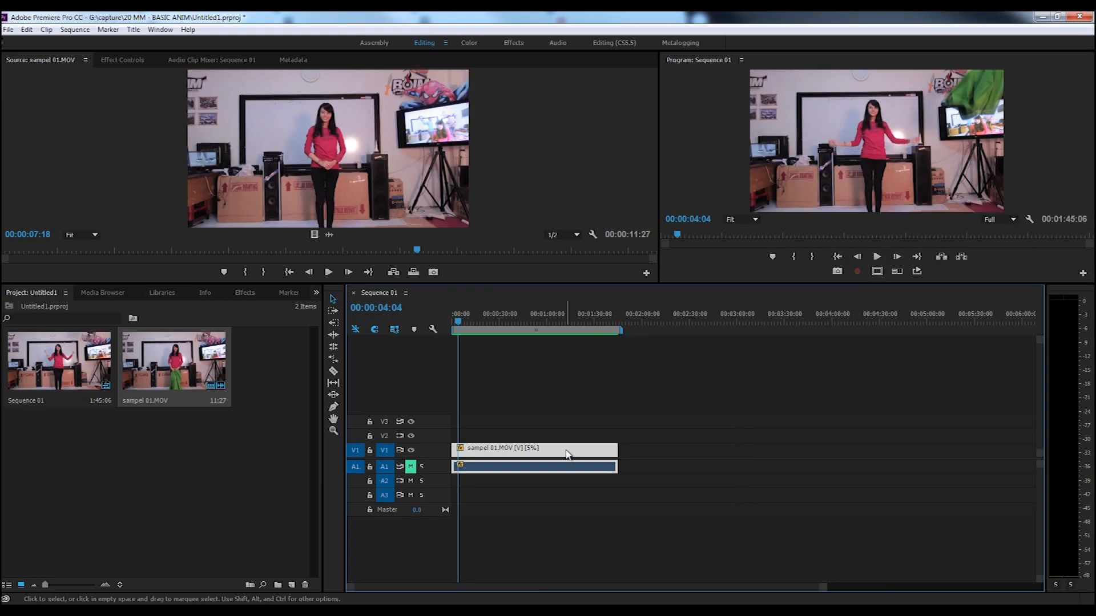
- Change the V1 clip's time interpolation to Optical Flow and render the sequence preview
{"action": "right_click", "coordinate": [570, 457]}
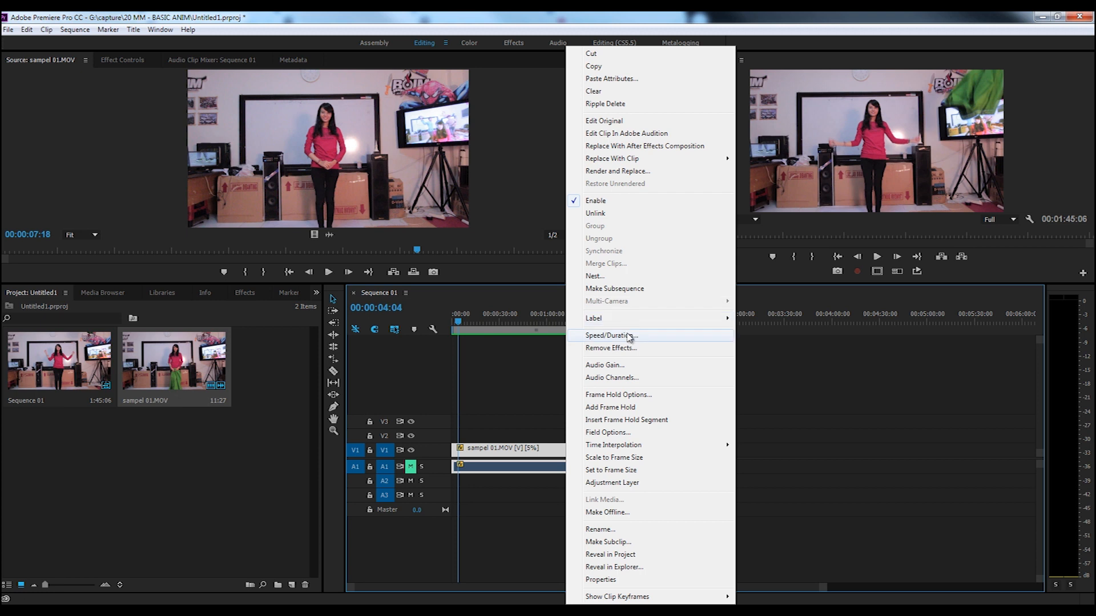
{"action": "left_click", "coordinate": [612, 336]}
{"action": "left_click", "coordinate": [560, 377]}
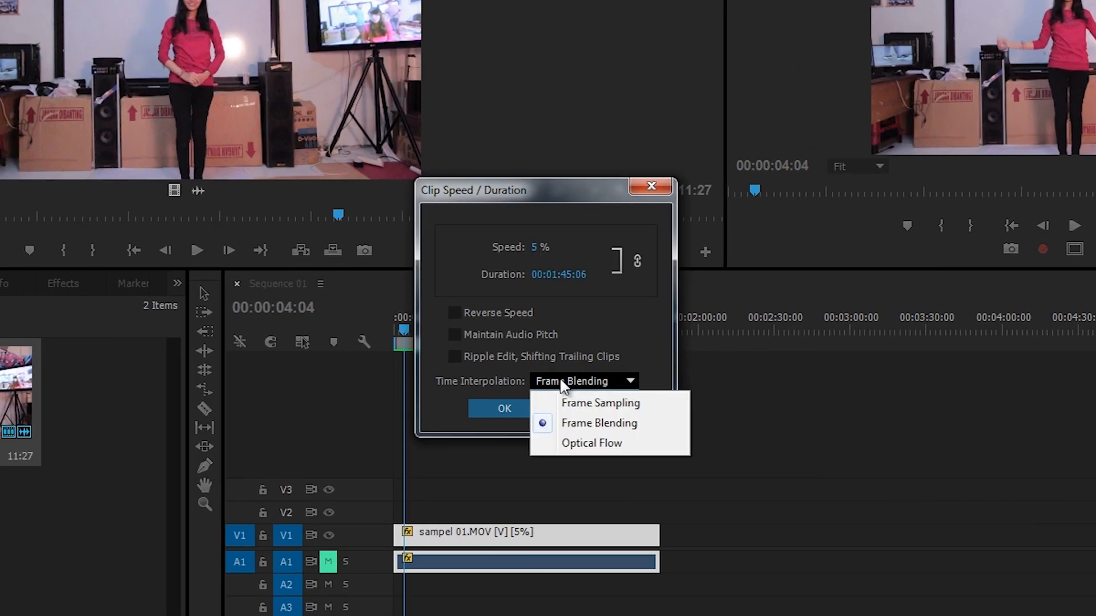
{"action": "left_click", "coordinate": [566, 445]}
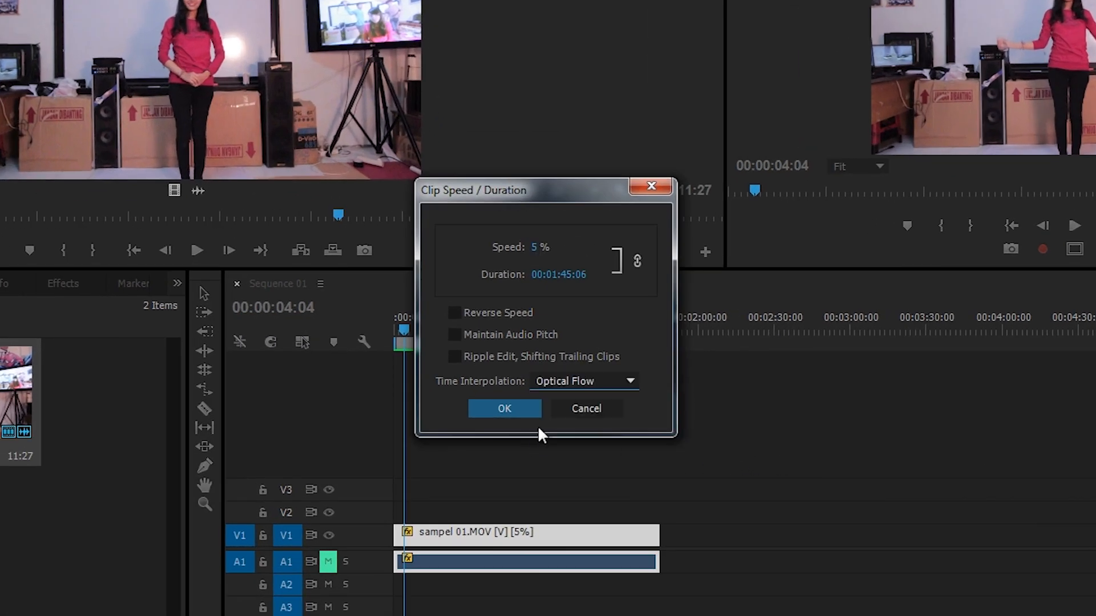
{"action": "left_click", "coordinate": [502, 406]}
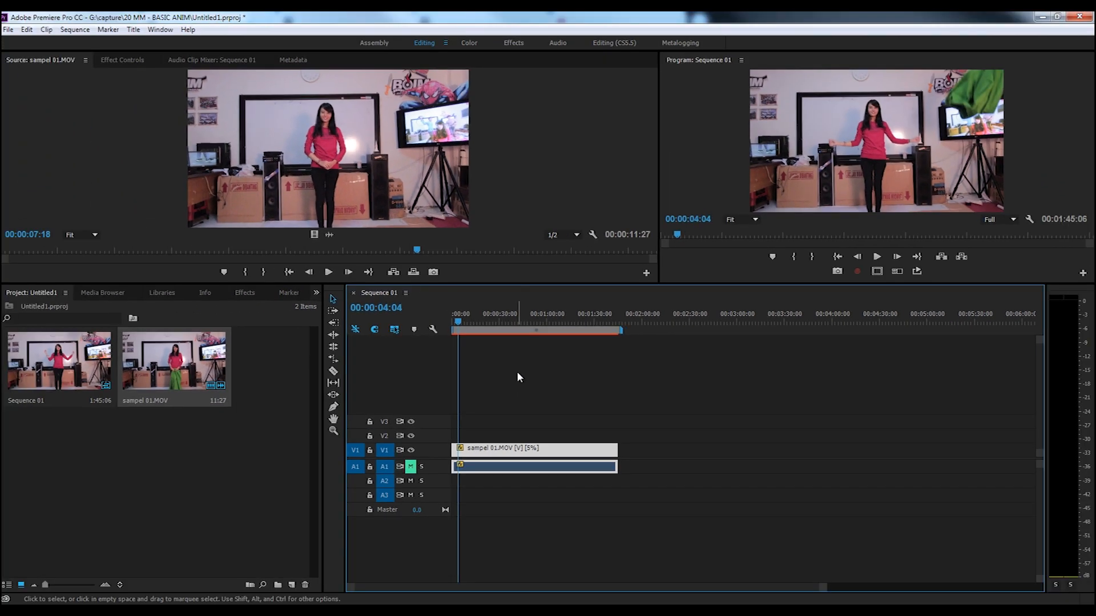
{"action": "key", "text": "Return"}
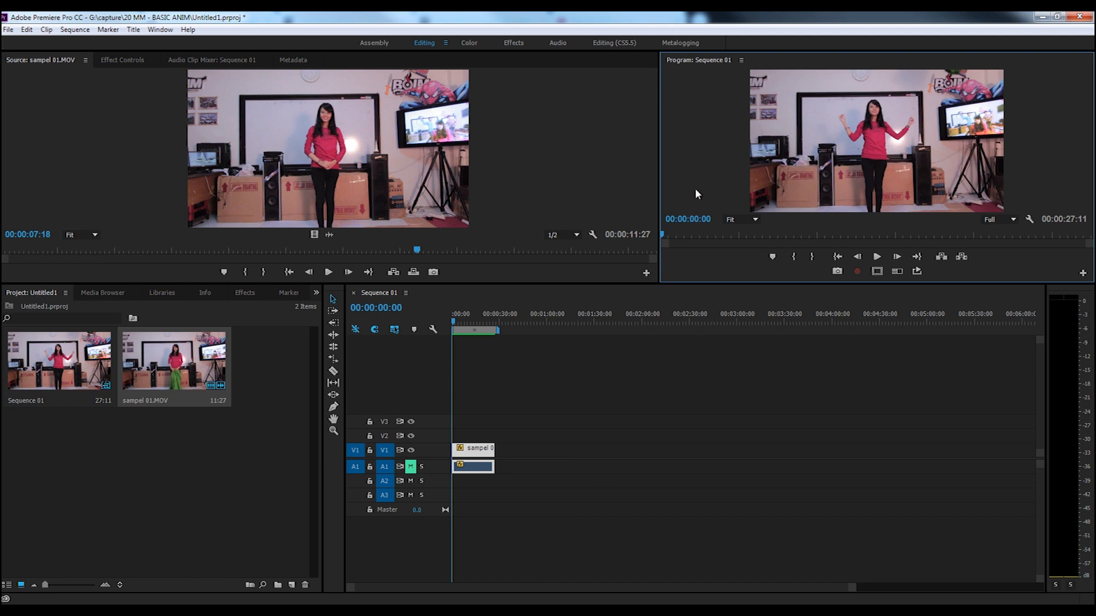
- Play back the Optical Flow slow motion in the maximized Program monitor and scrub back through the cloth's movement
{"action": "key", "text": "grave"}
{"action": "left_click", "coordinate": [545, 568]}
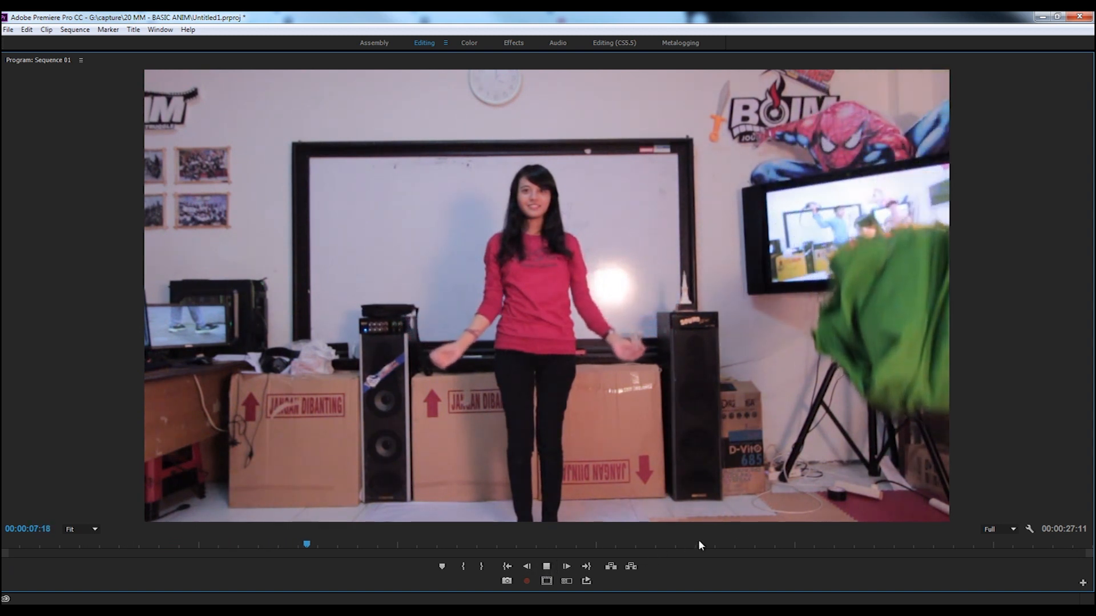
{"action": "left_click", "coordinate": [546, 566]}
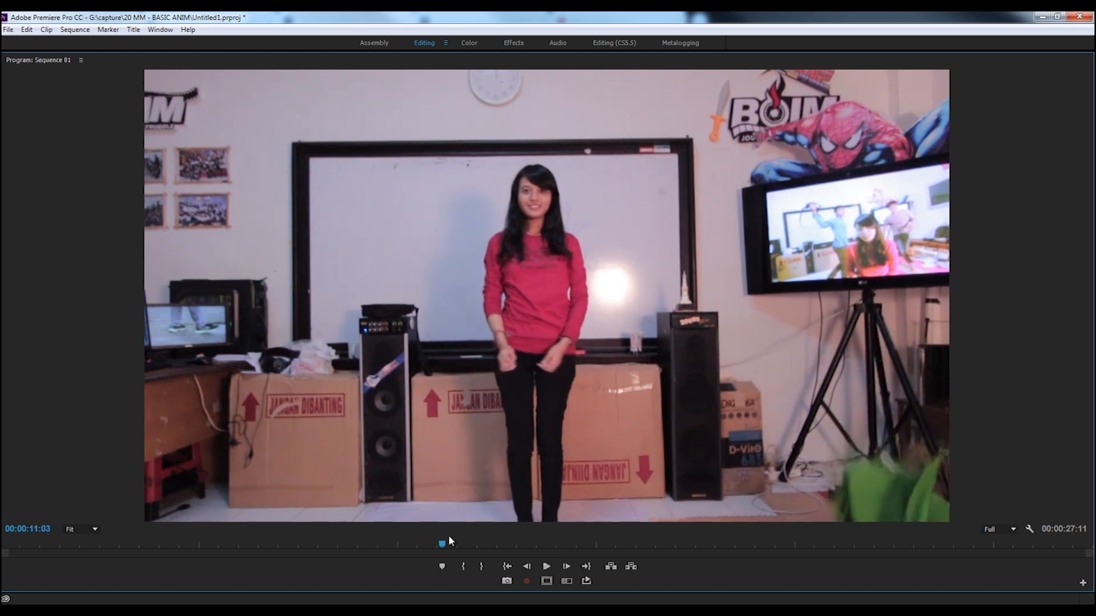
{"action": "left_click_drag", "start_coordinate": [440, 550], "coordinate": [196, 514]}
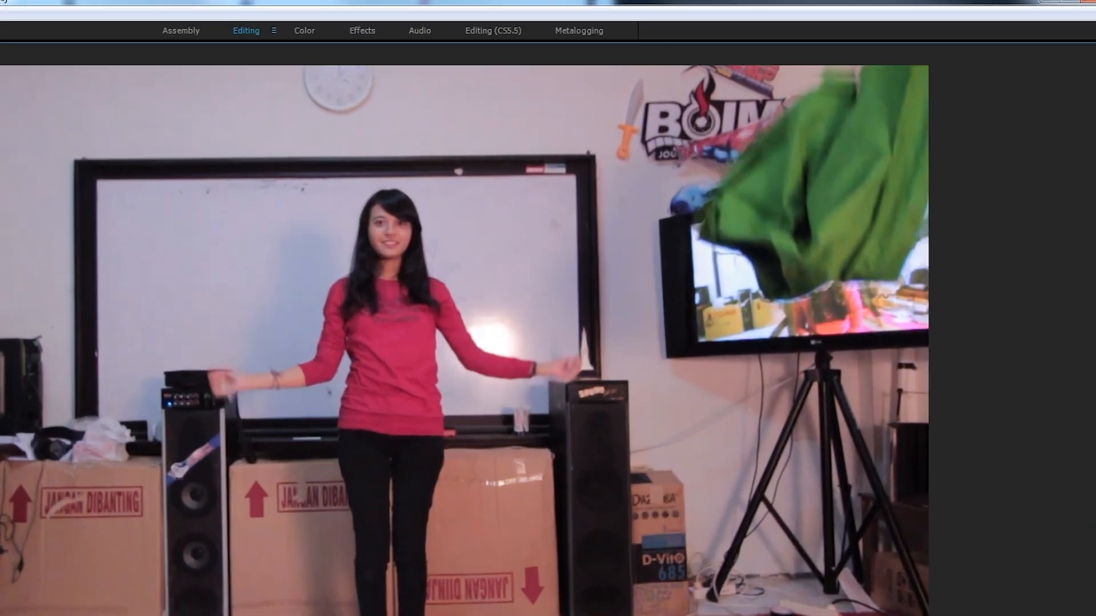